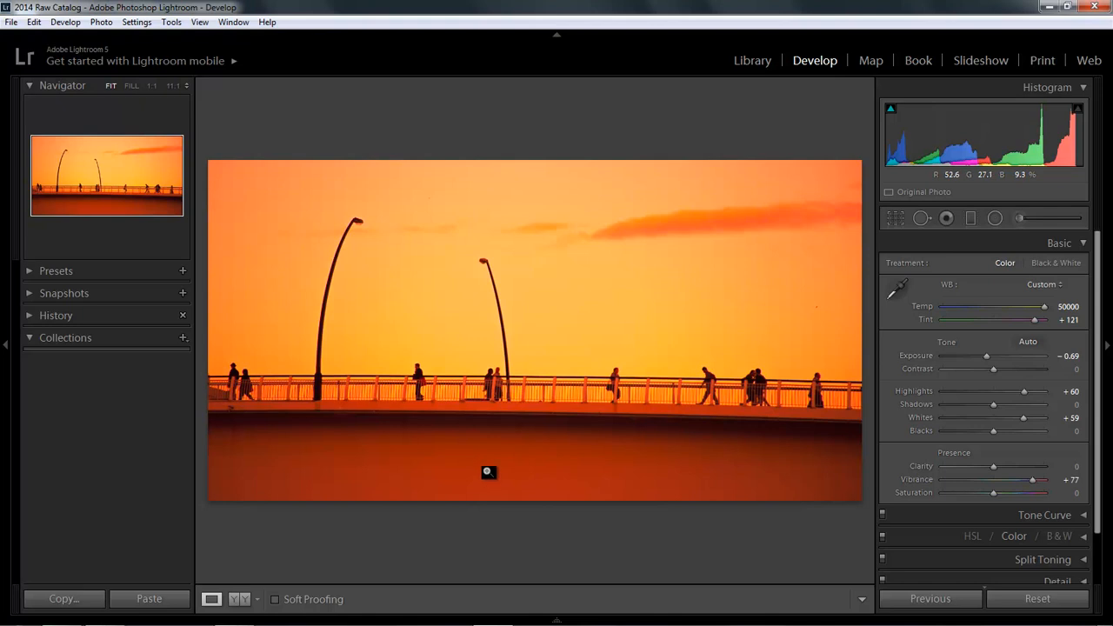
Step: Show the filmstrip, then magnify the bridge photo to 1:1 on the upper-left corner of the sky
key("F6")
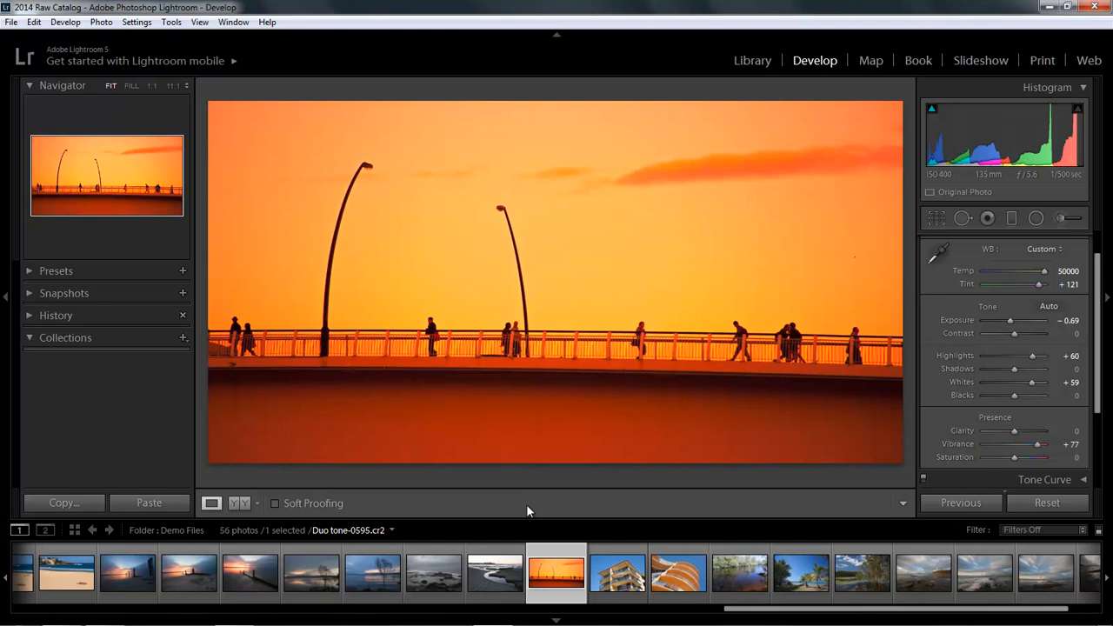
key("z")
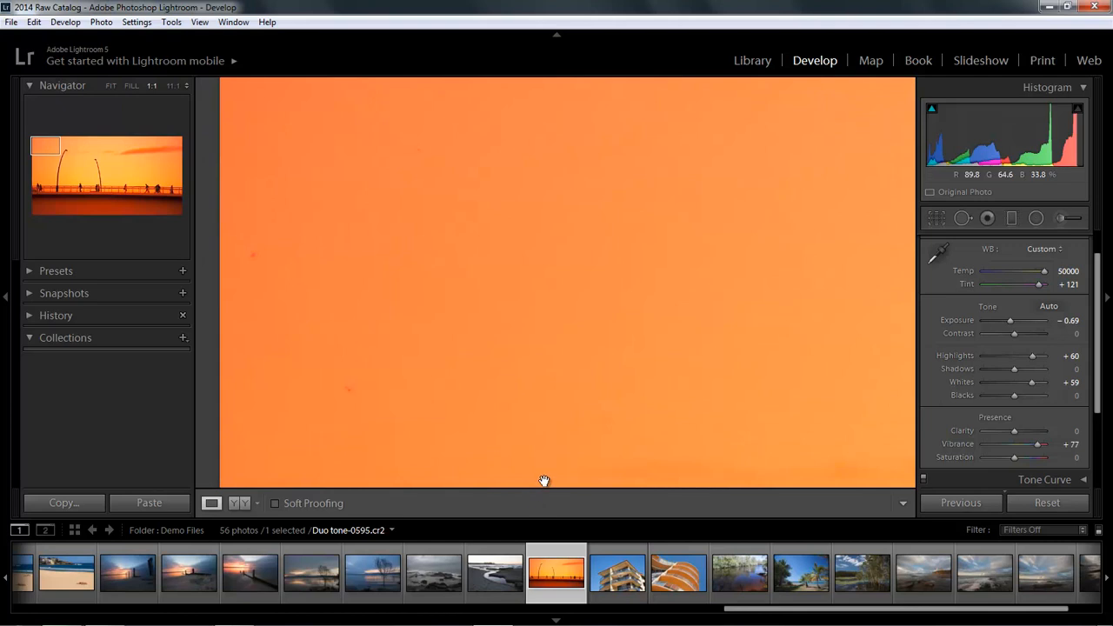
mouse_move(52, 149)
left_mouse_down()
mouse_move(113, 183)
mouse_move(39, 142)
left_mouse_up()
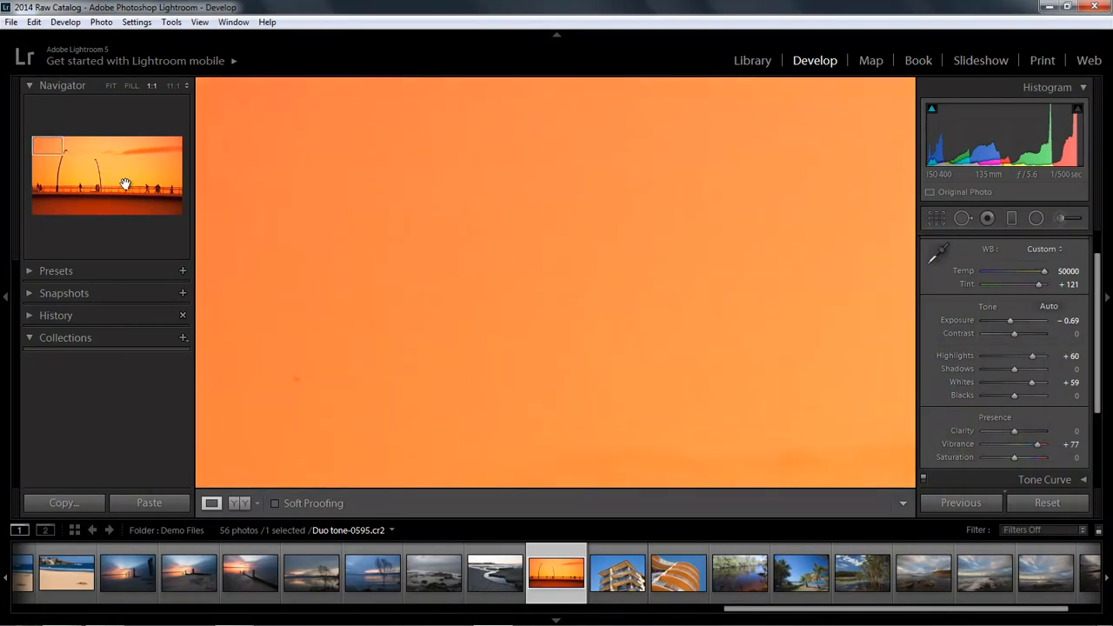
left_click_drag(272, 126, 322, 196)
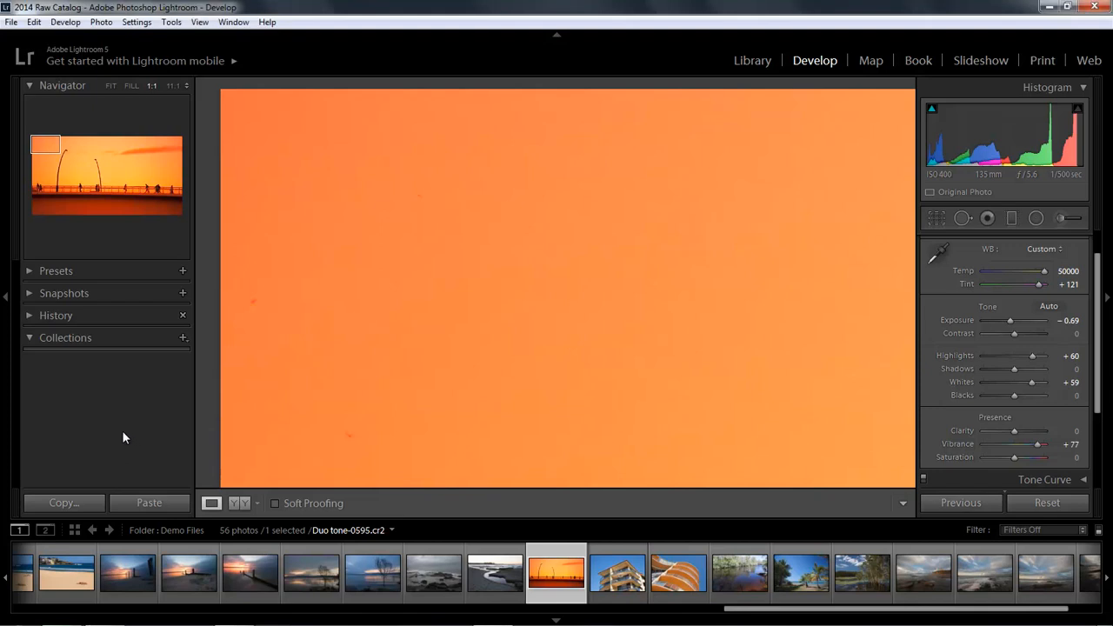
Step: Reduce the workspace to the adjustment panels with Basic collapsed and activate the Spot Removal tool
key("shift+Tab")
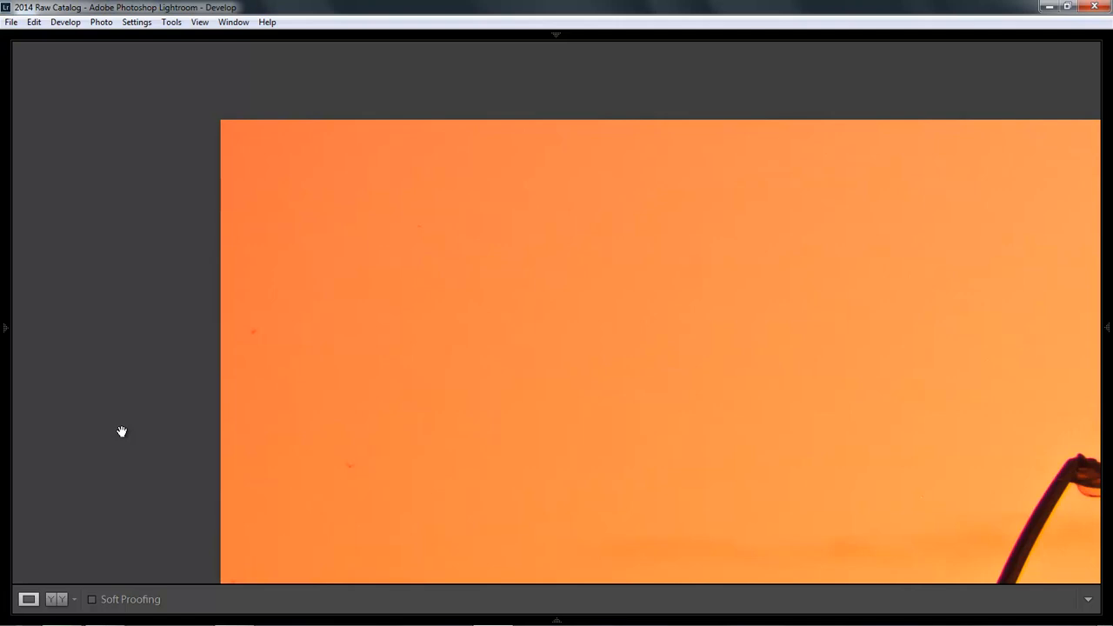
key("F8")
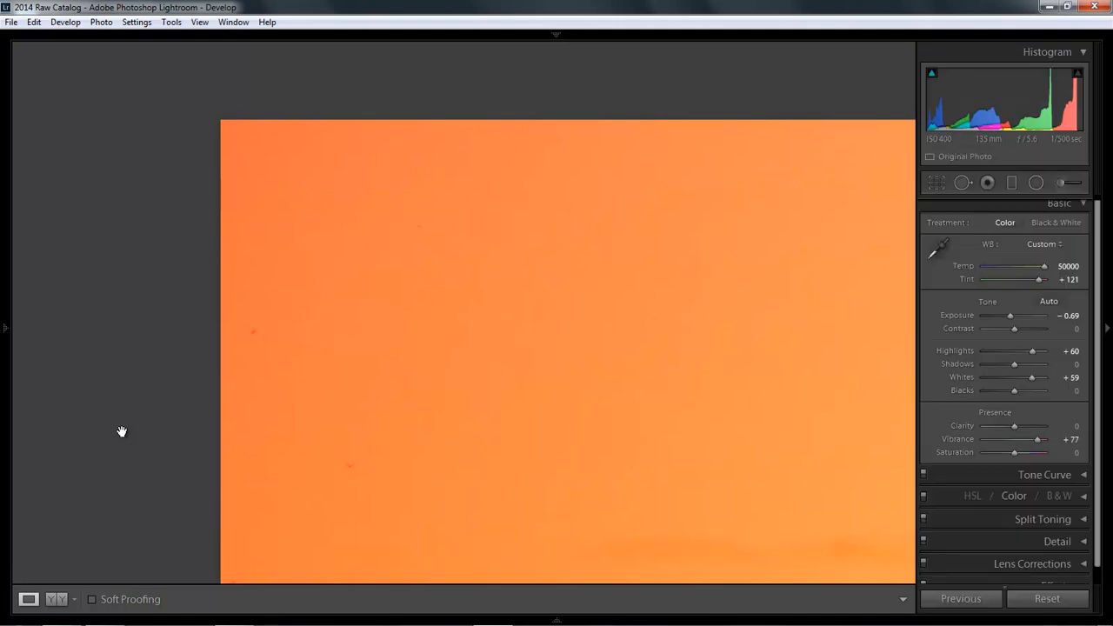
left_click(1083, 206)
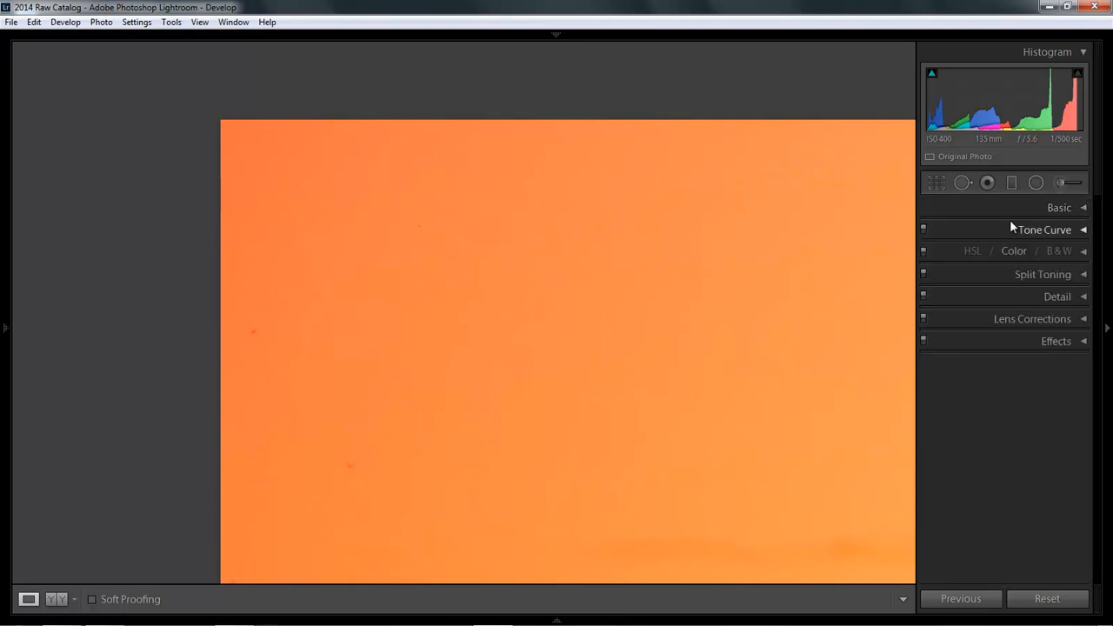
left_click(963, 184)
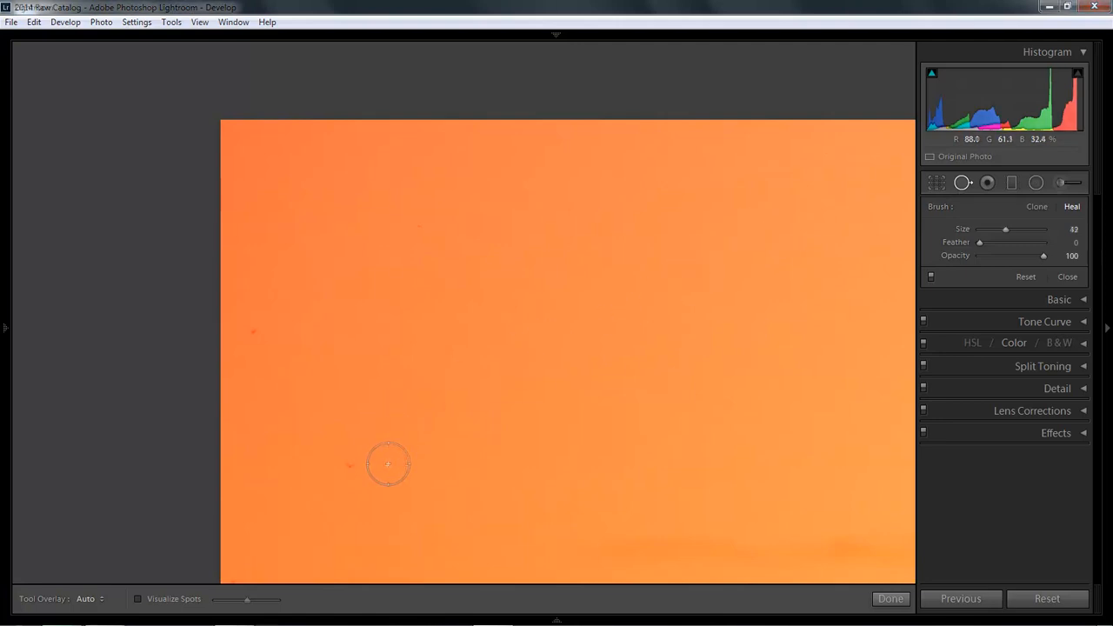
Step: Try several Heal brush sizes between 17 and 68, ending at 22
scroll(384, 467, "down", 1)
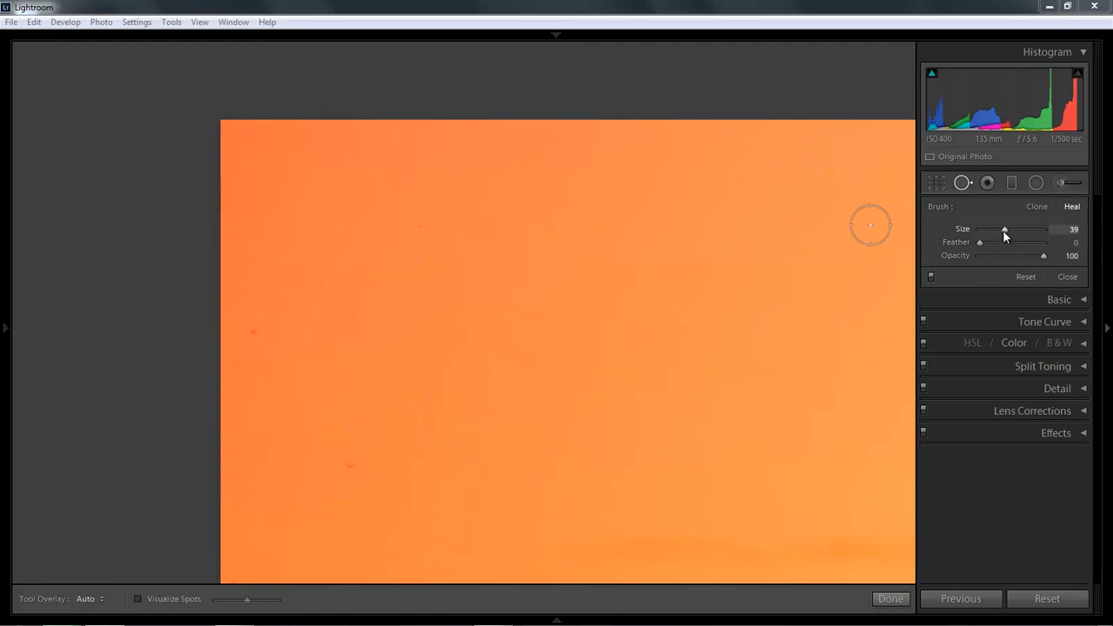
left_click_drag(1004, 230, 992, 230)
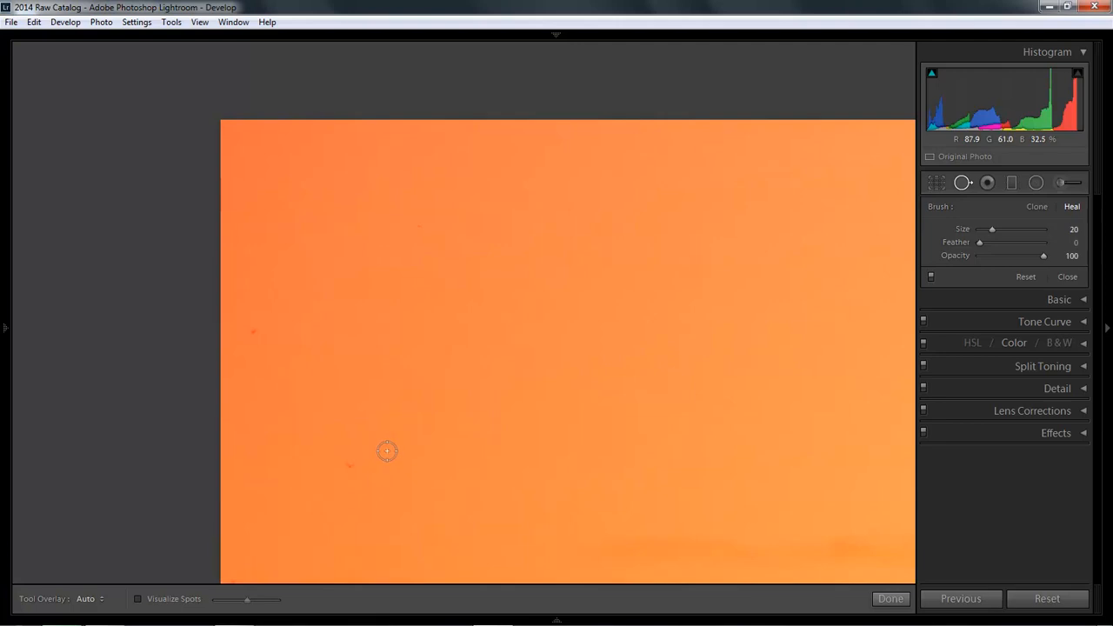
scroll(391, 453, "up", 10)
scroll(455, 420, "up", 10)
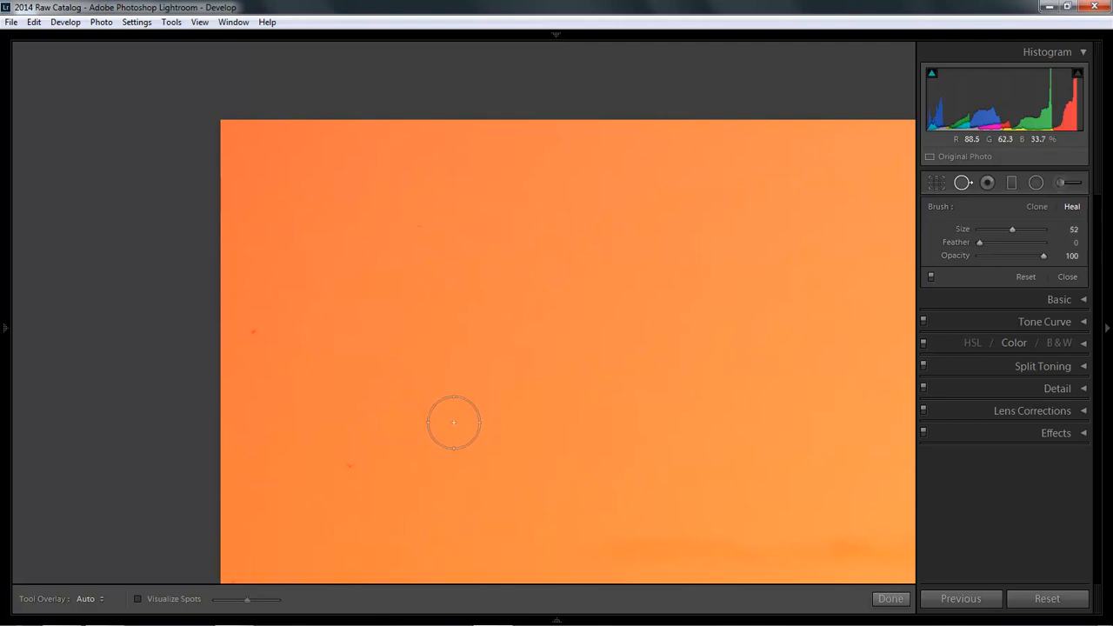
scroll(454, 422, "up", 4)
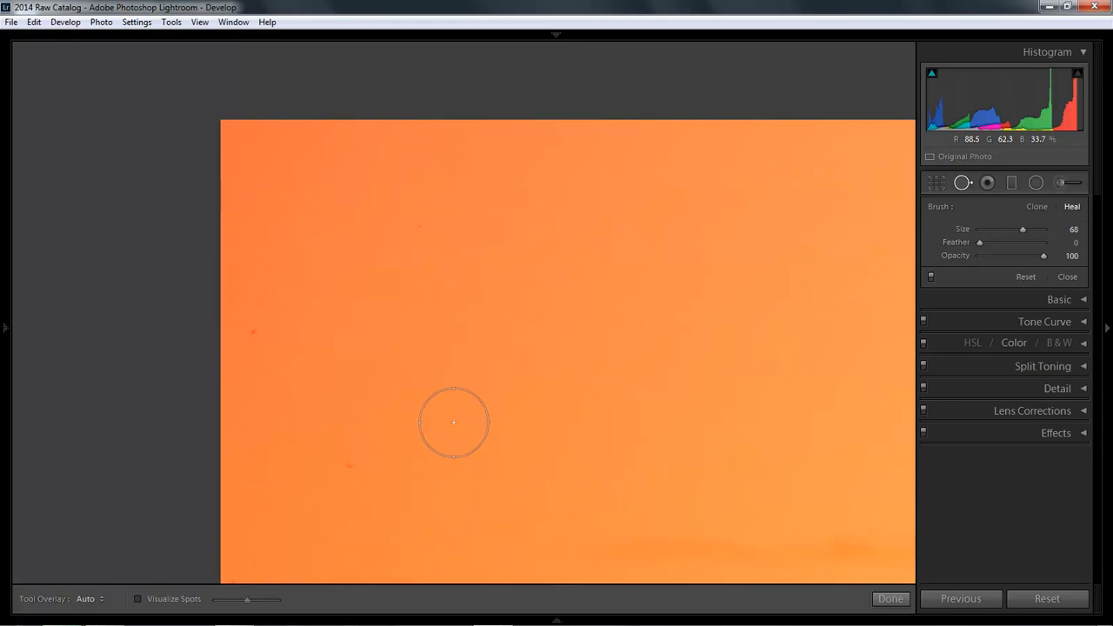
scroll(454, 422, "down", 10)
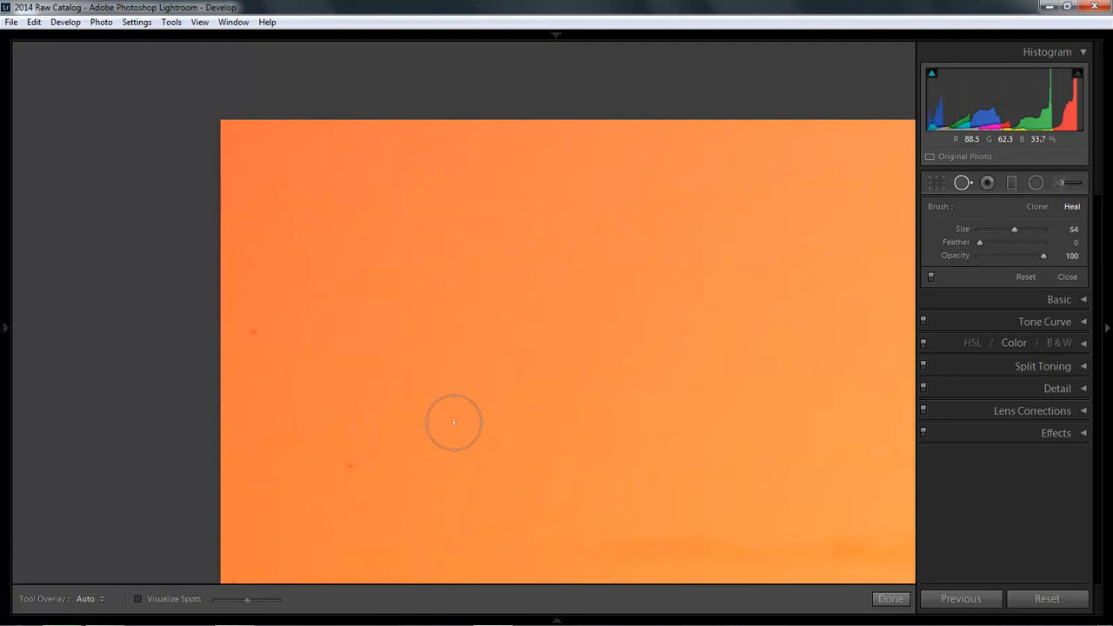
scroll(453, 423, "down", 13)
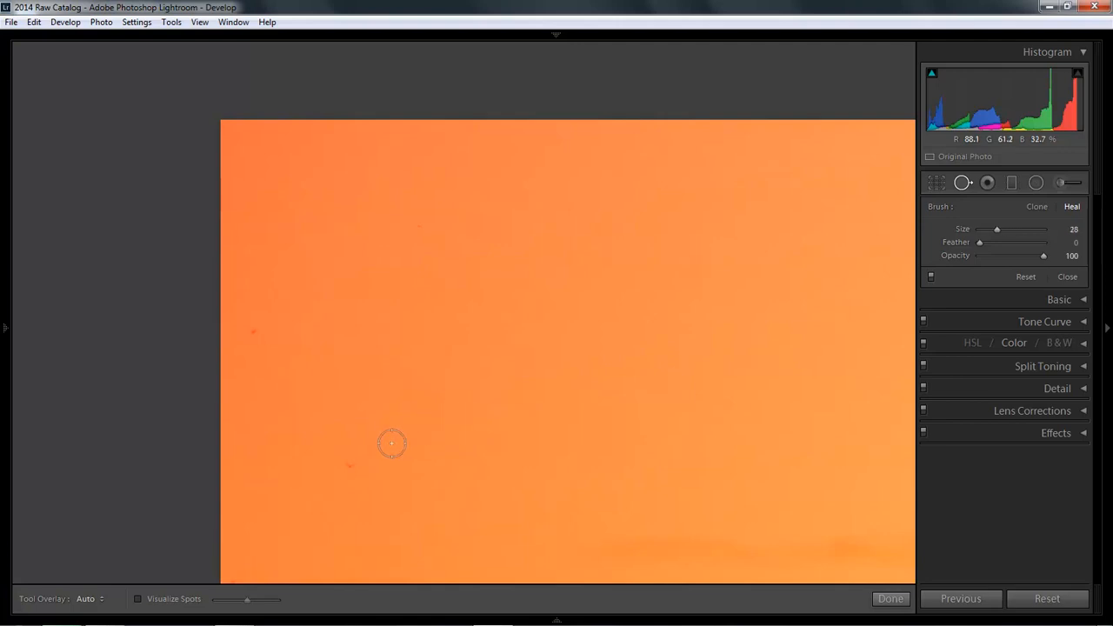
scroll(391, 445, "down", 3)
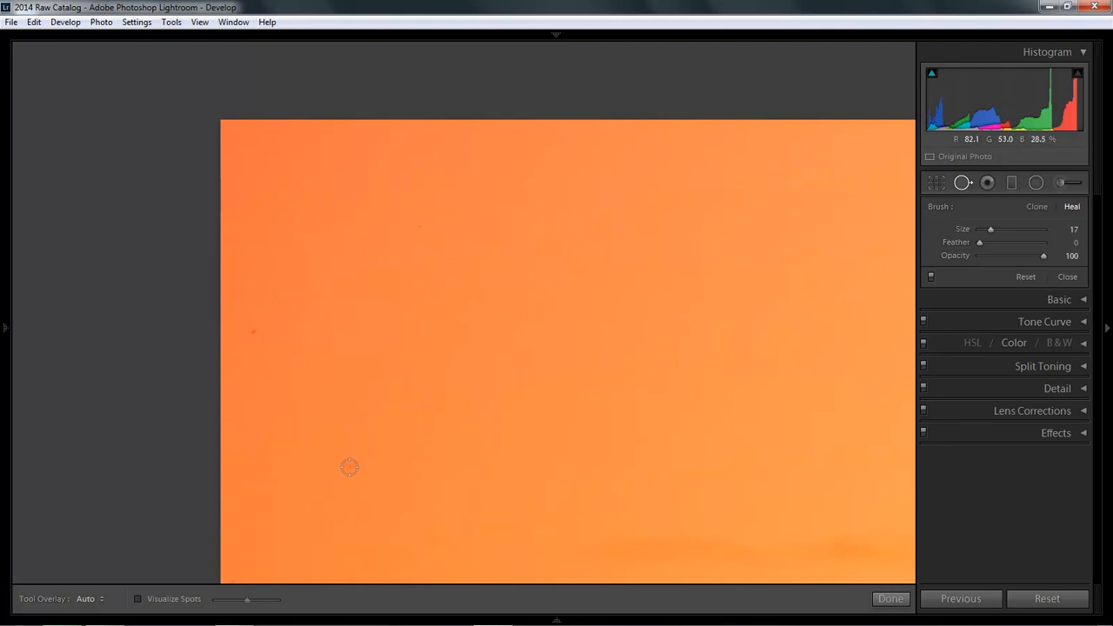
scroll(376, 483, "up", 3)
scroll(379, 469, "up", 2)
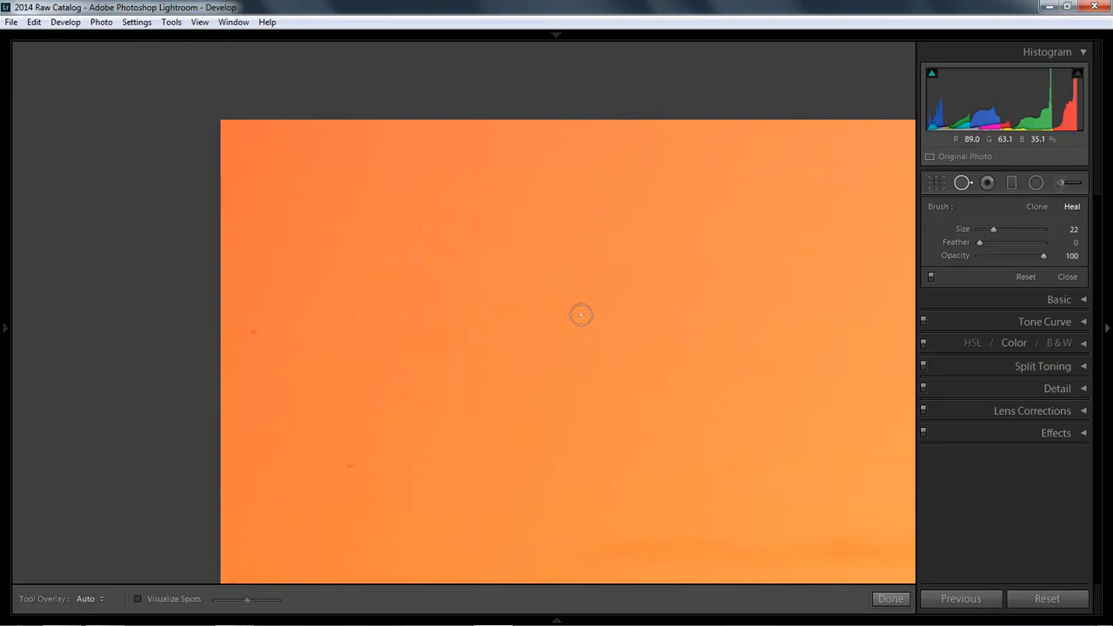
Step: Enlarge the Heal brush to size 76 and try a feather of 52 before restoring it to 0
scroll(581, 313, "up", 10)
scroll(578, 316, "up", 2)
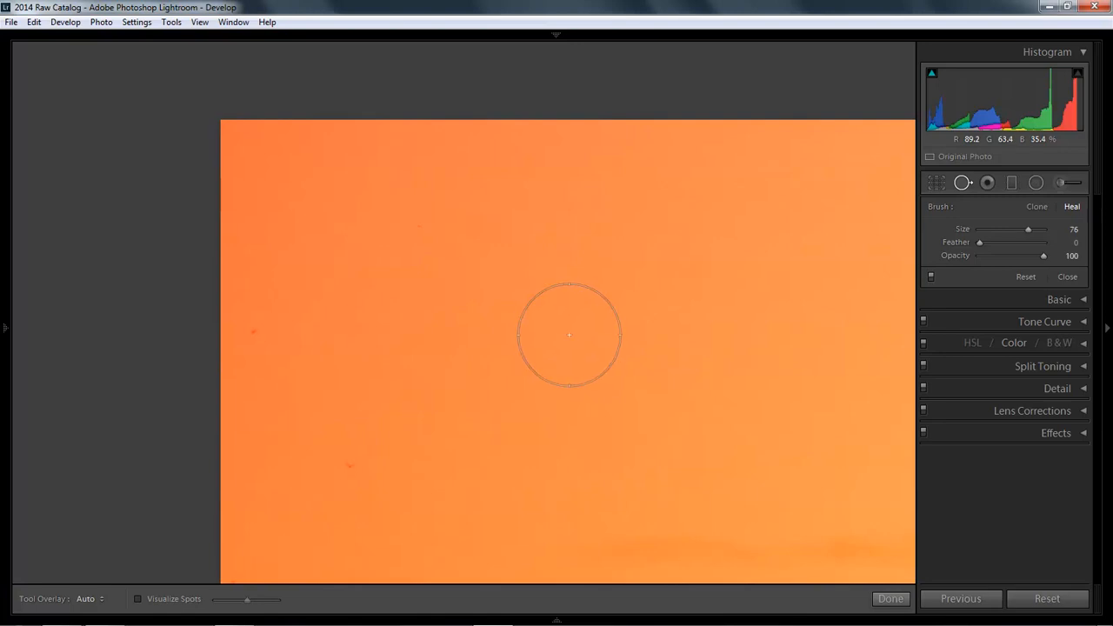
scroll(568, 337, "up", 1)
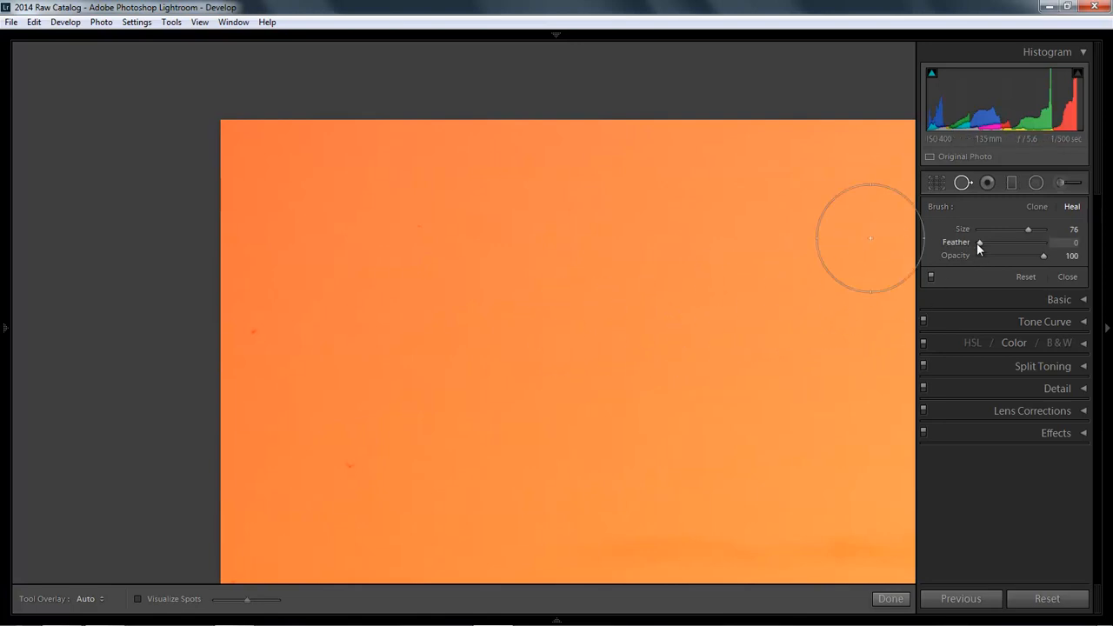
left_click_drag(980, 243, 1015, 249)
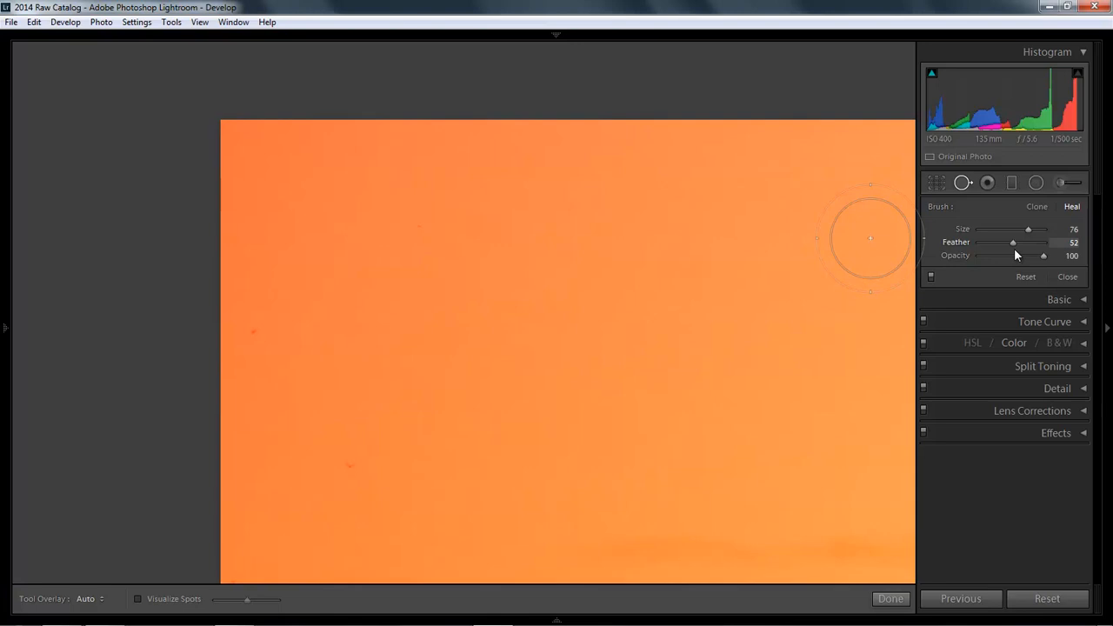
mouse_move(1018, 250)
left_mouse_down()
mouse_move(1043, 249)
mouse_move(973, 251)
left_mouse_up()
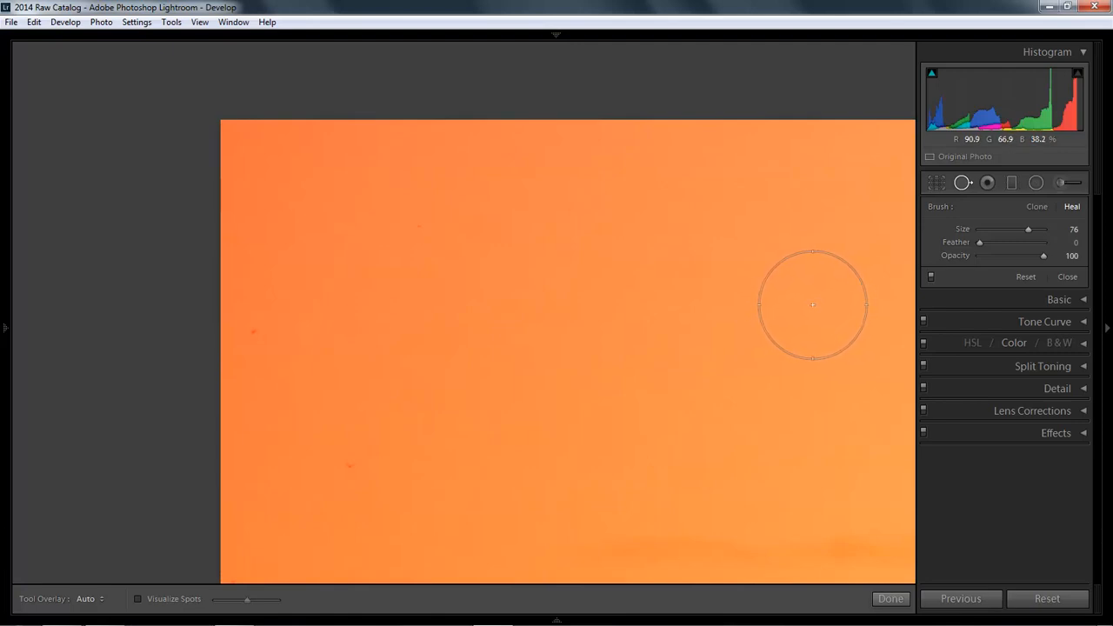
Step: Set the Heal brush size to 27 and heal the lower dust spot near the sky's left edge
scroll(768, 314, "down", 1)
scroll(387, 461, "down", 10)
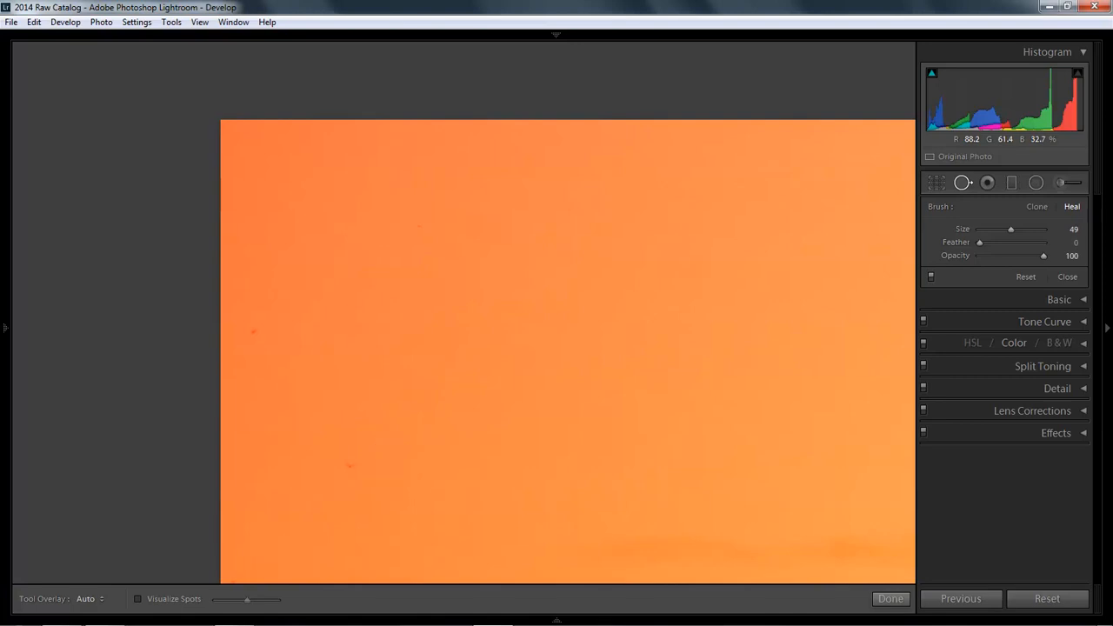
scroll(385, 466, "down", 3)
left_click(351, 466)
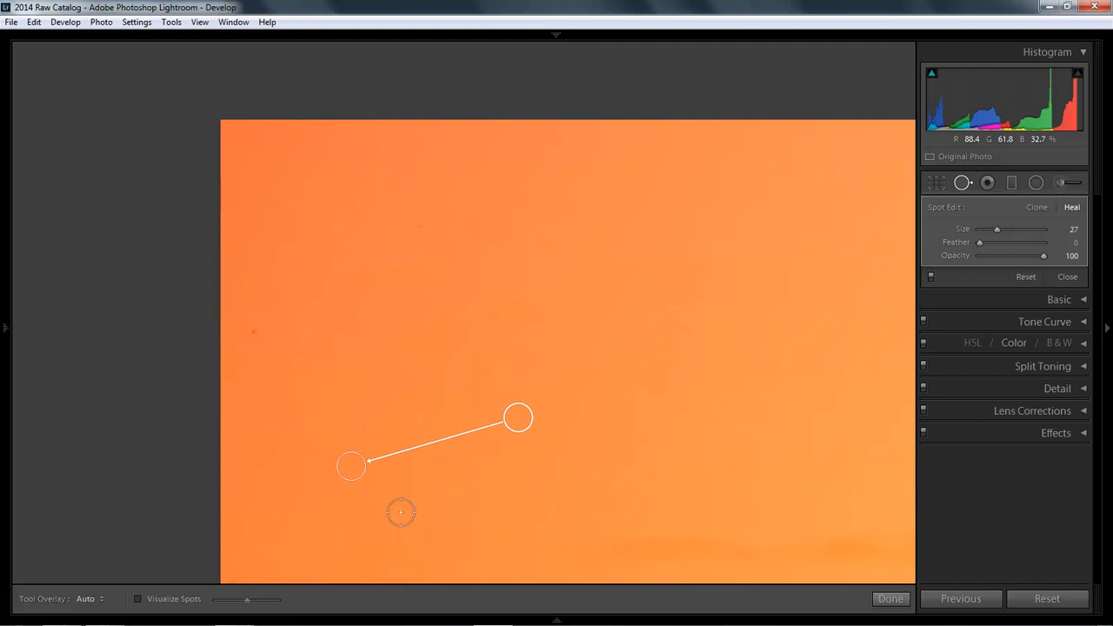
Step: Enlarge the healed spot to size 57 and move its sampling circle to clean sky directly to its right
key("h")
key("h")
left_click_drag(520, 421, 422, 466)
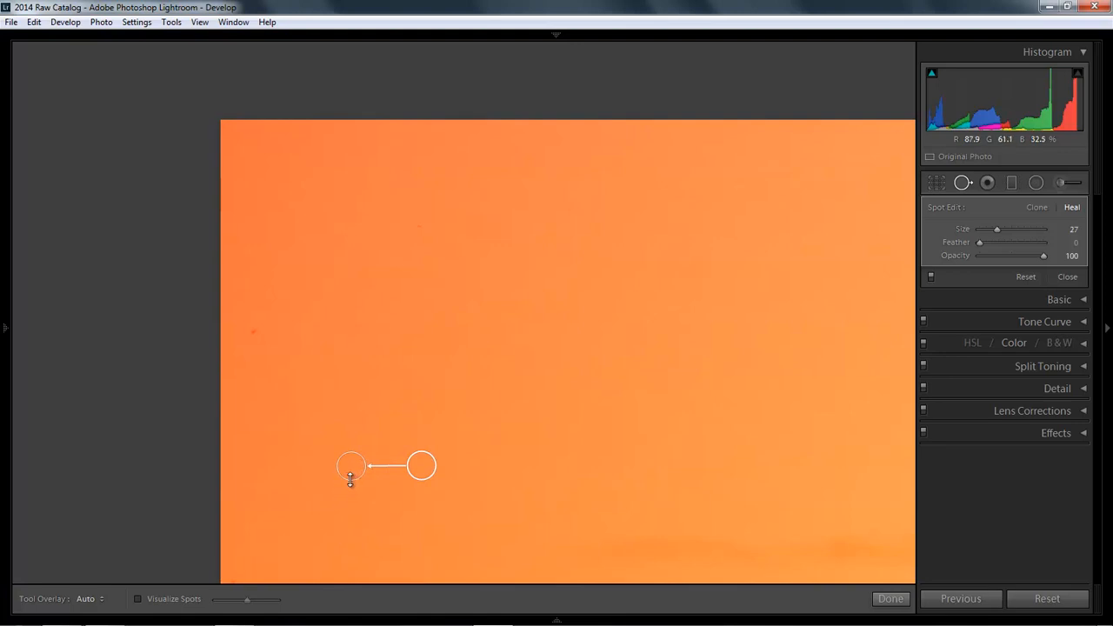
left_click_drag(351, 480, 349, 495)
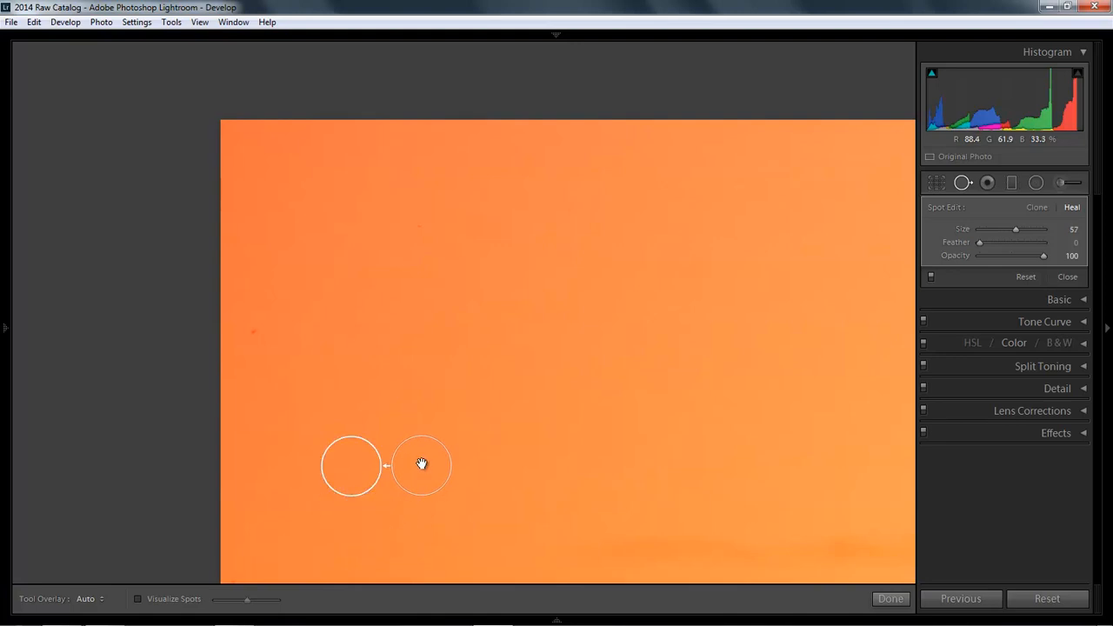
left_click_drag(421, 466, 486, 469)
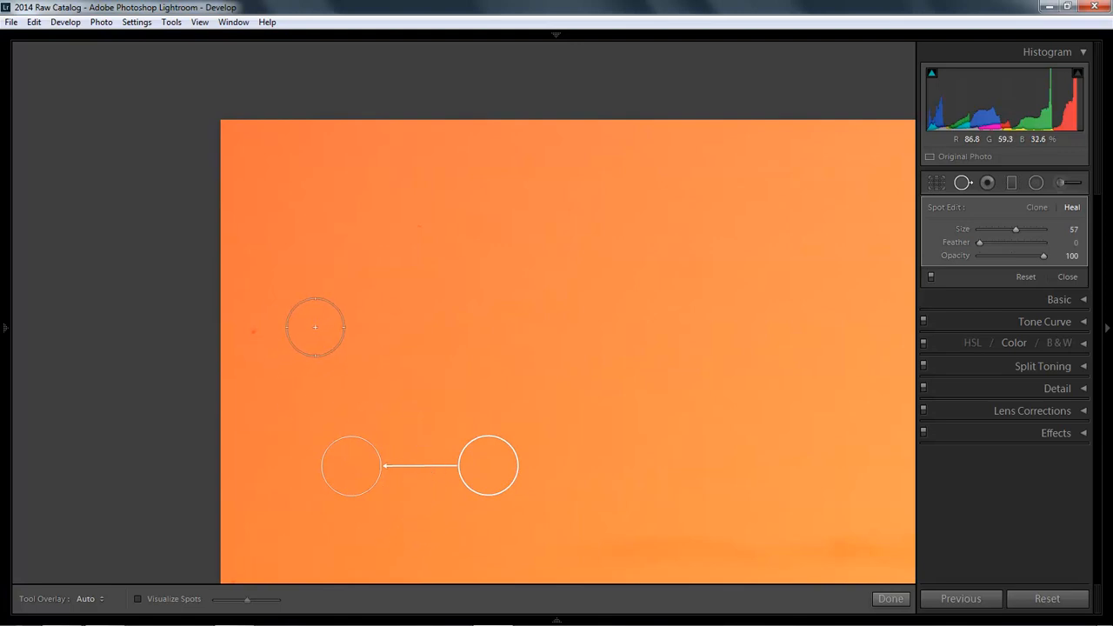
Step: Discard the oversized heal at the photo's left edge, then heal that spot and the faint one above it with a size 30 brush
left_click(253, 330)
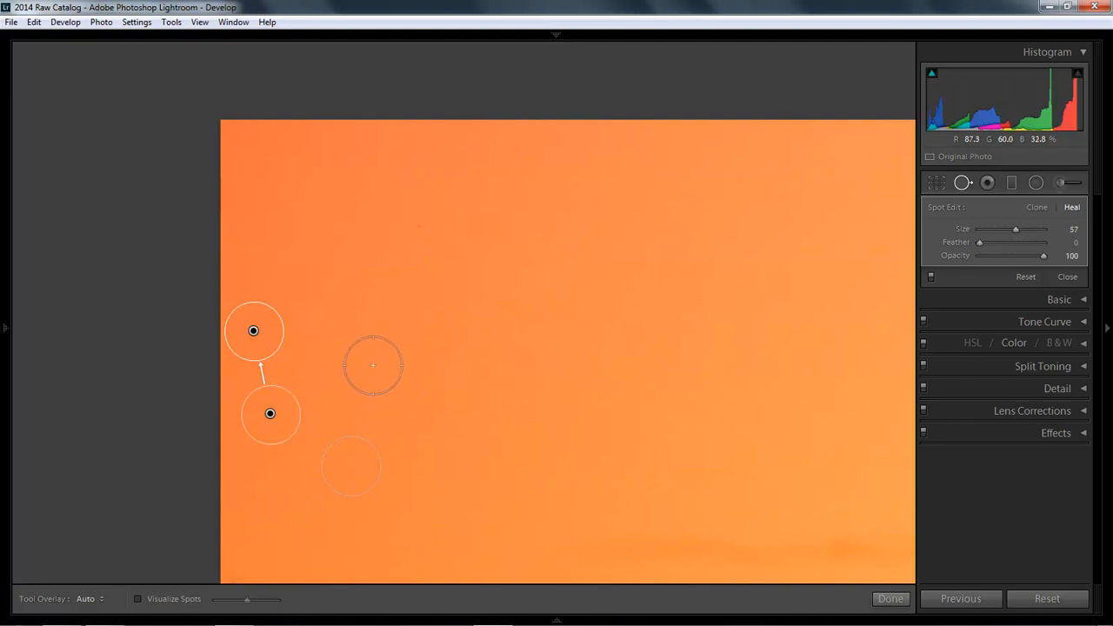
key("Escape")
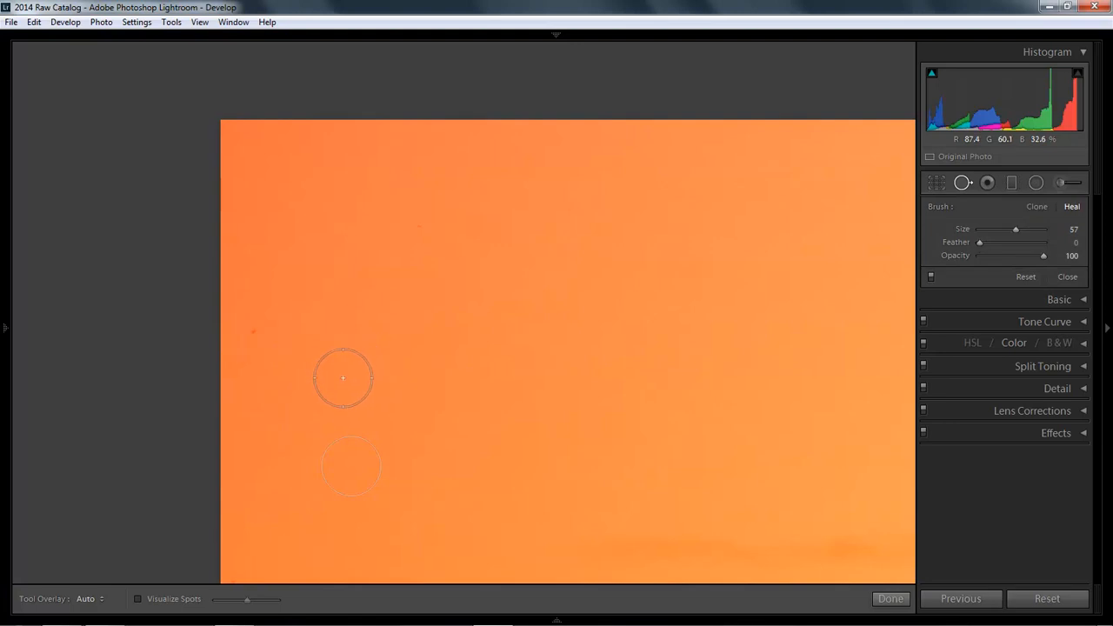
scroll(254, 337, "down", 9)
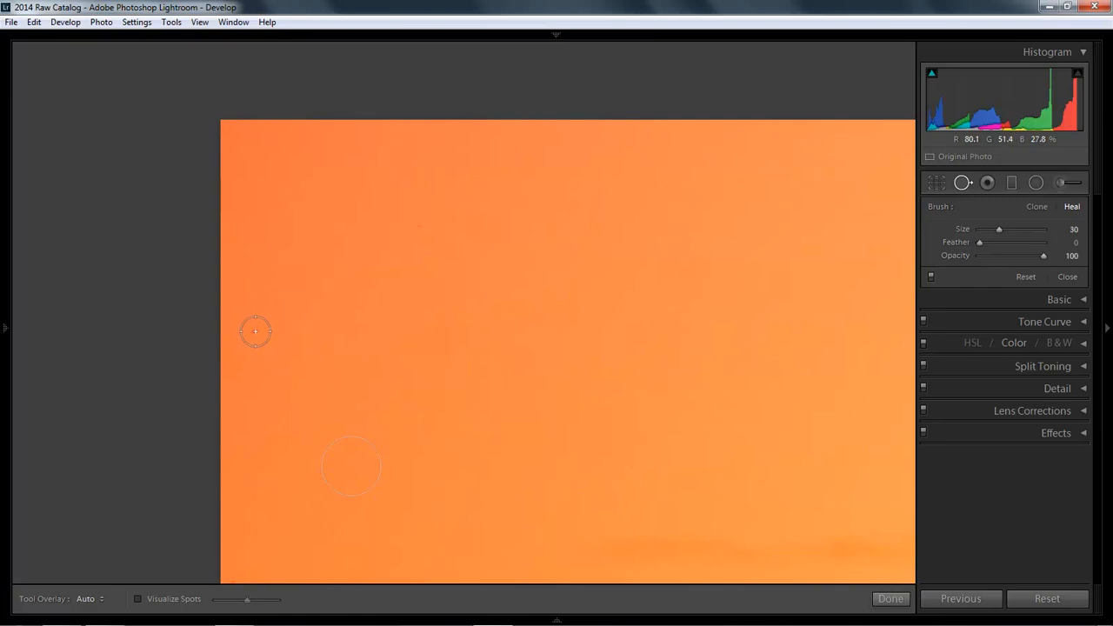
left_click(253, 330)
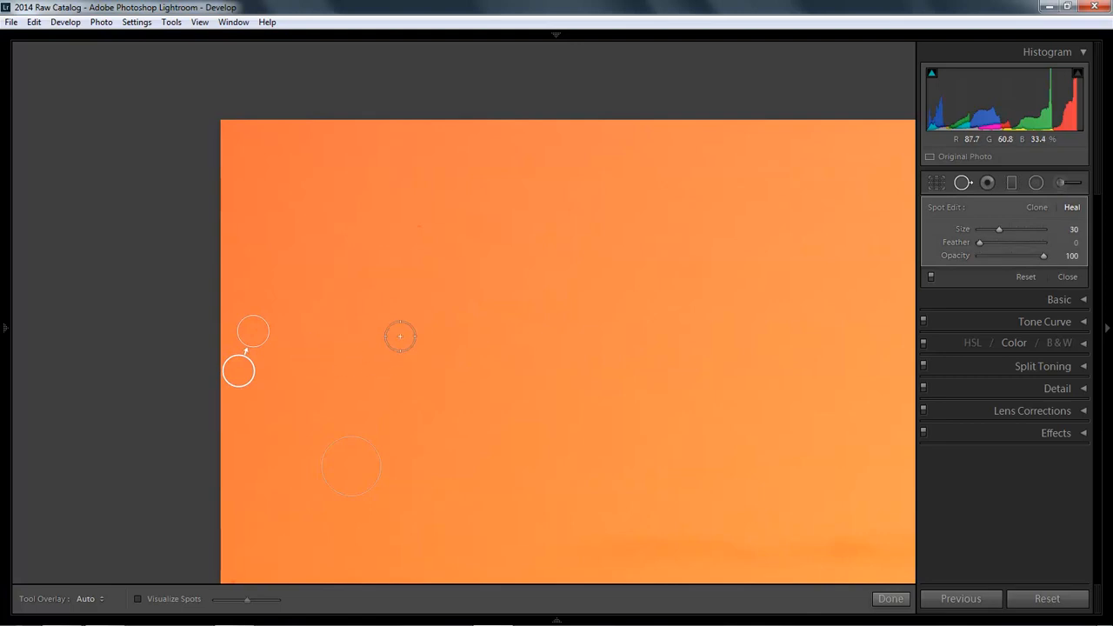
left_click(420, 227)
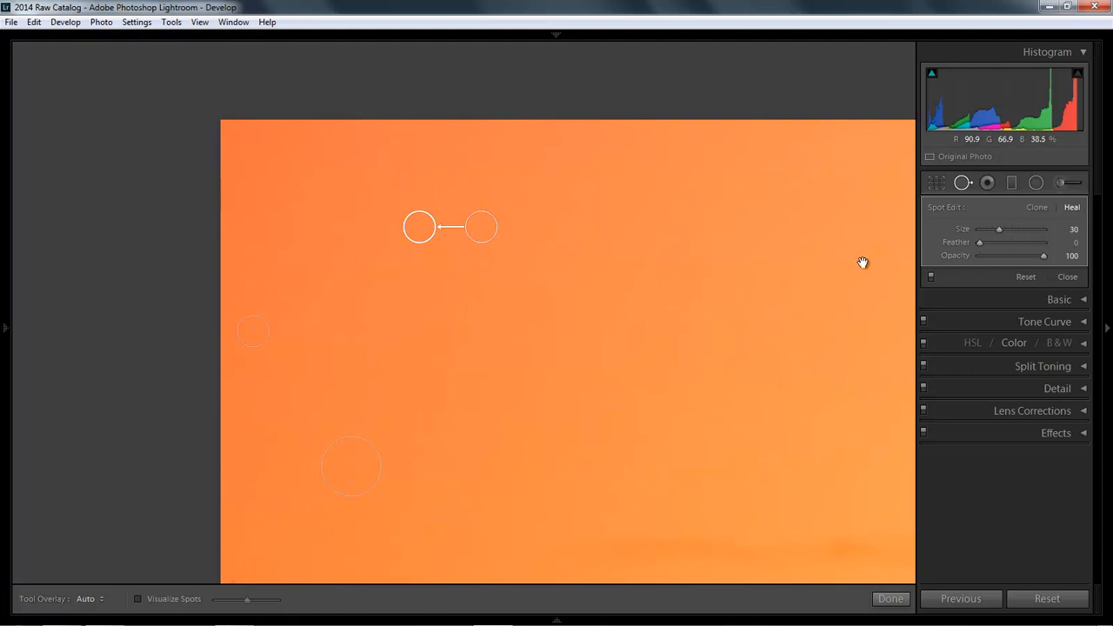
Step: Heal three dust spots across the upper sky, from right of the first lamp head to above the small cloud, with the size 30 brush
left_click_drag(864, 264, 258, 231)
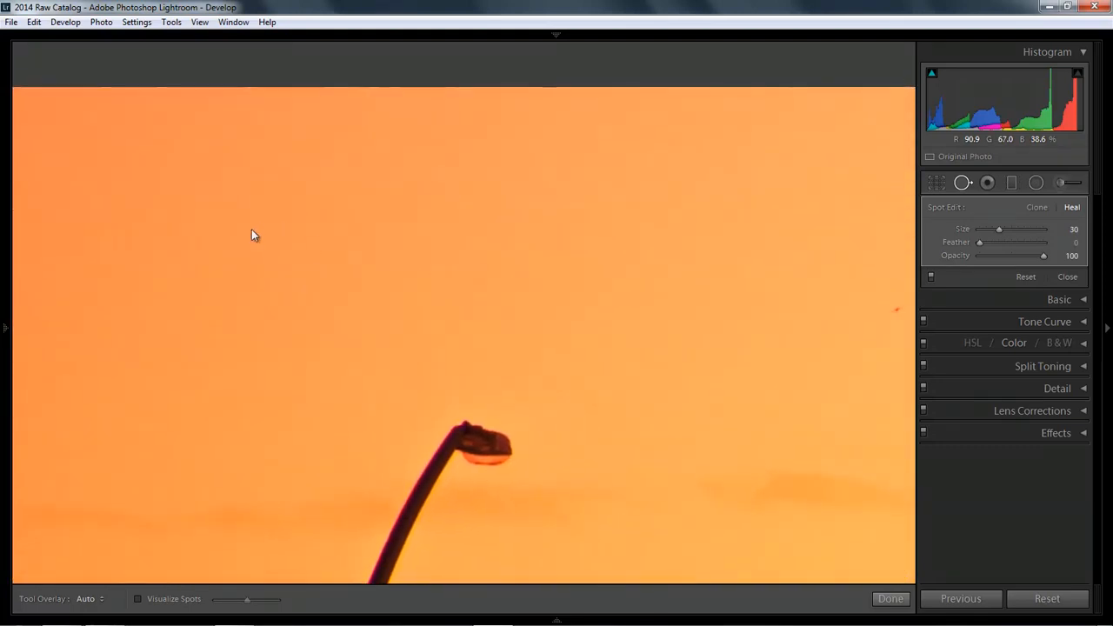
left_click_drag(670, 330, 327, 324)
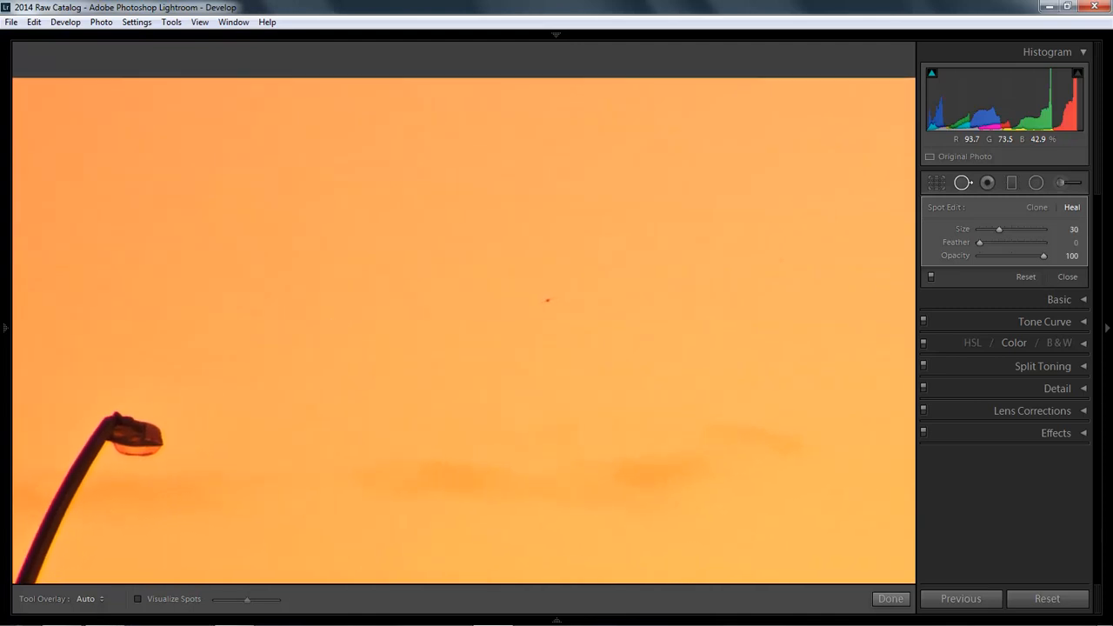
left_click(546, 302)
left_click(780, 260)
left_click_drag(843, 350, 130, 334)
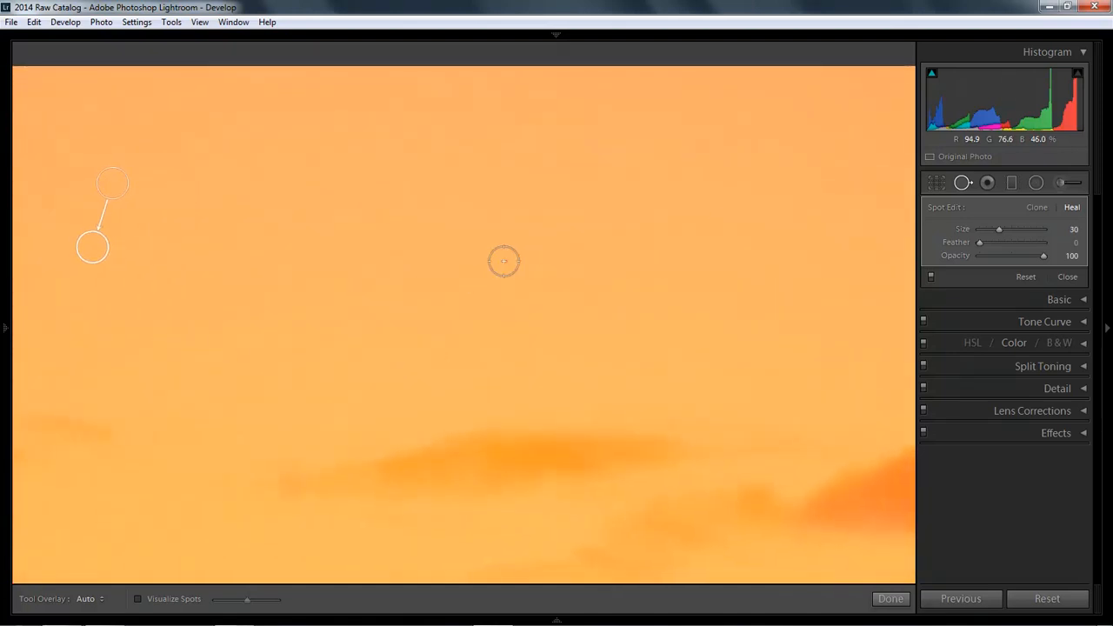
left_click(505, 261)
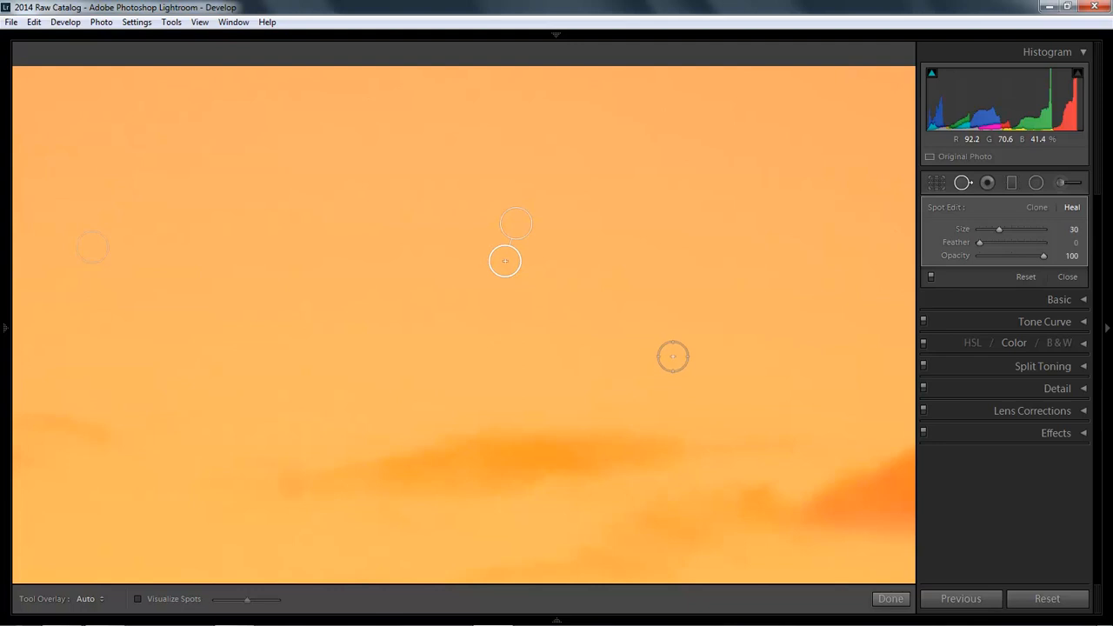
Step: Enlarge the Heal brush to size 46 and heal the faint spot in the sky above the large orange cloud
mouse_move(676, 347)
left_mouse_down()
mouse_move(322, 338)
mouse_move(131, 375)
mouse_move(104, 393)
left_mouse_up()
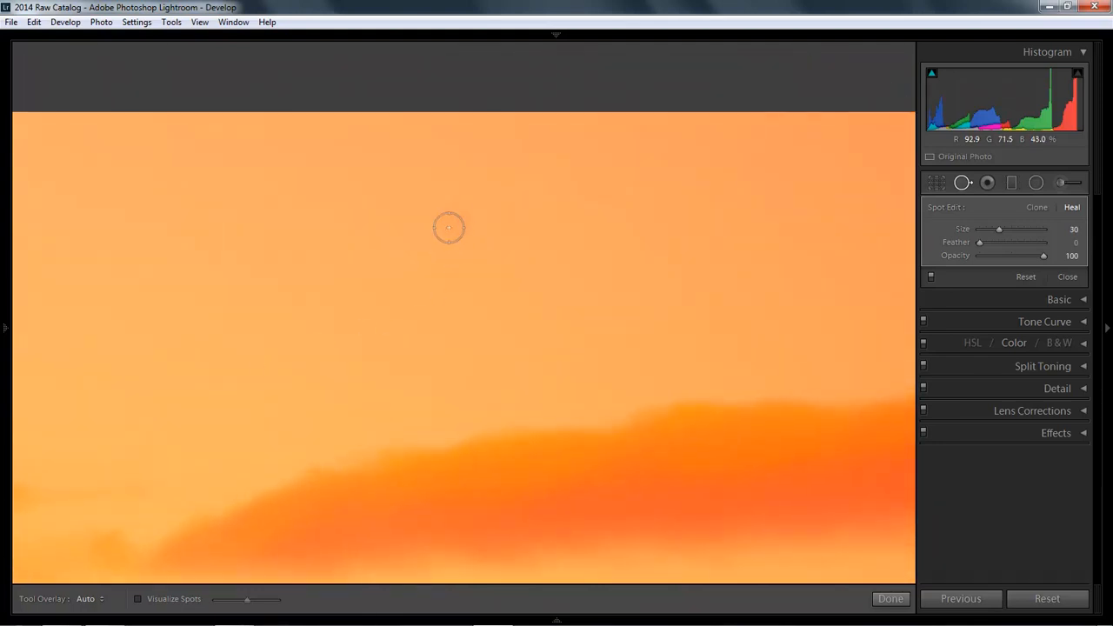
scroll(388, 261, "up", 5)
left_click(454, 223)
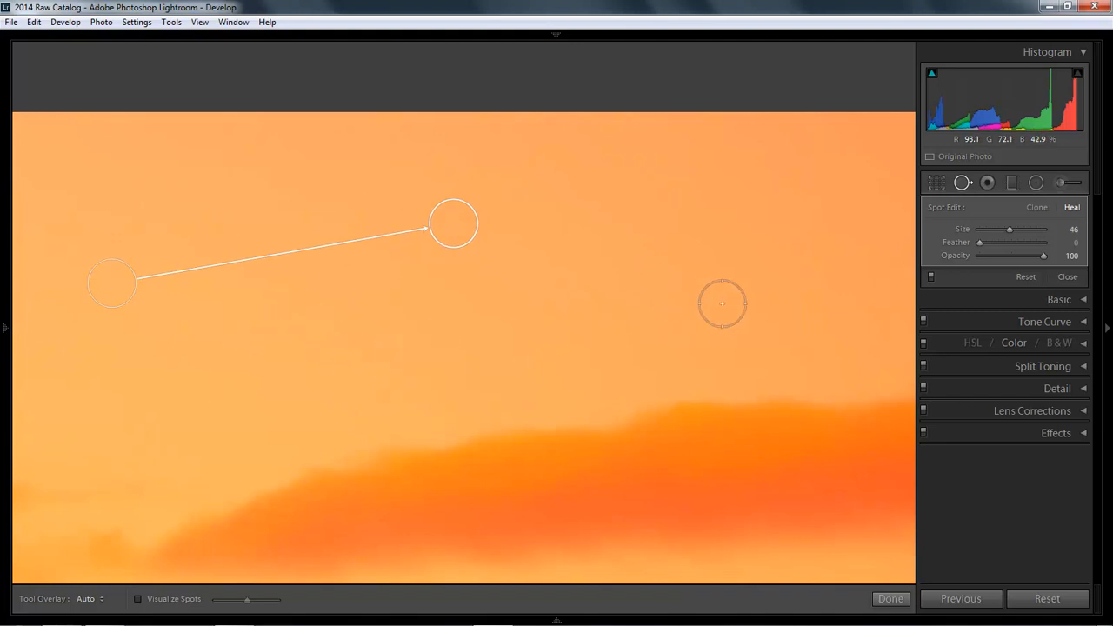
Step: Reduce the Heal brush to size 22 and heal the three small dust specks in the yellow sky below the clouds
mouse_move(760, 290)
left_mouse_down()
mouse_move(566, 295)
mouse_move(130, 266)
left_mouse_up()
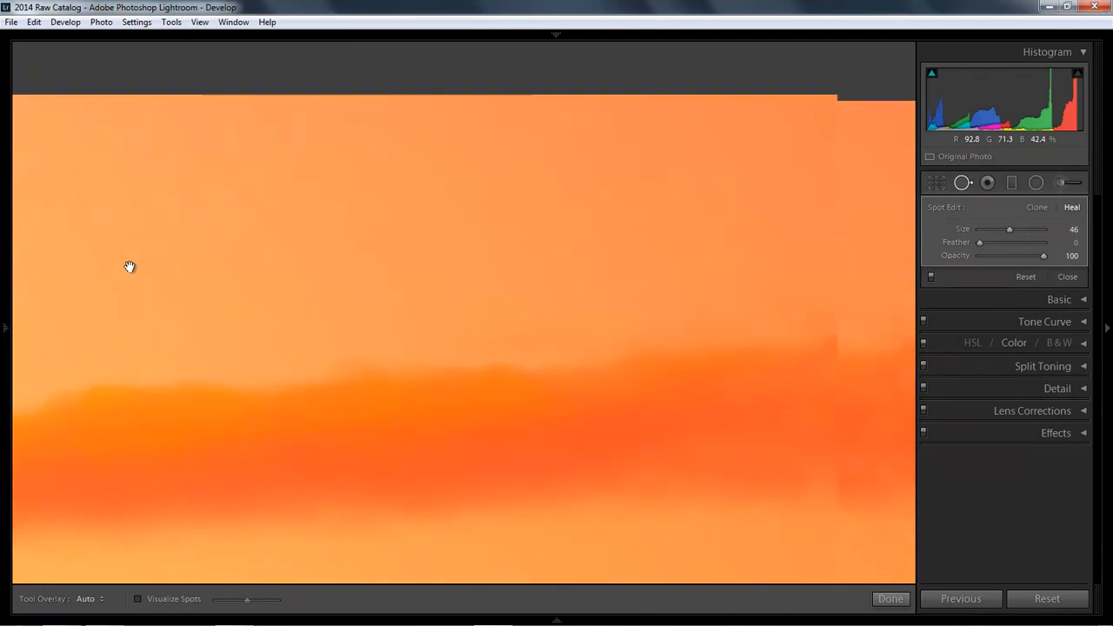
left_click_drag(762, 249, 330, 229)
left_click_drag(333, 385, 544, 266)
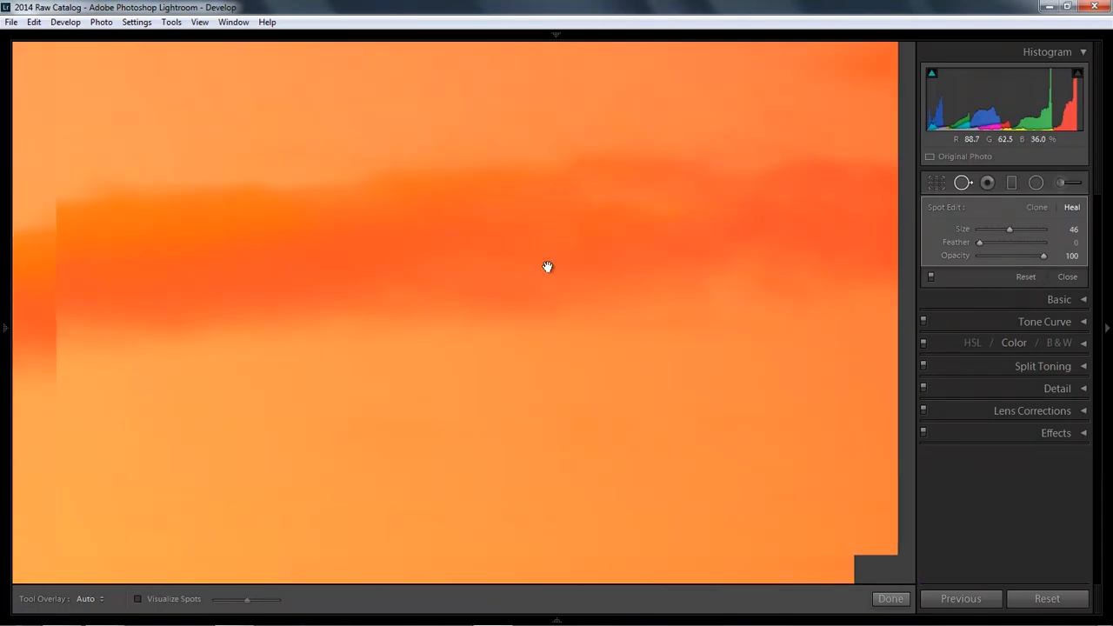
left_click_drag(402, 392, 762, 412)
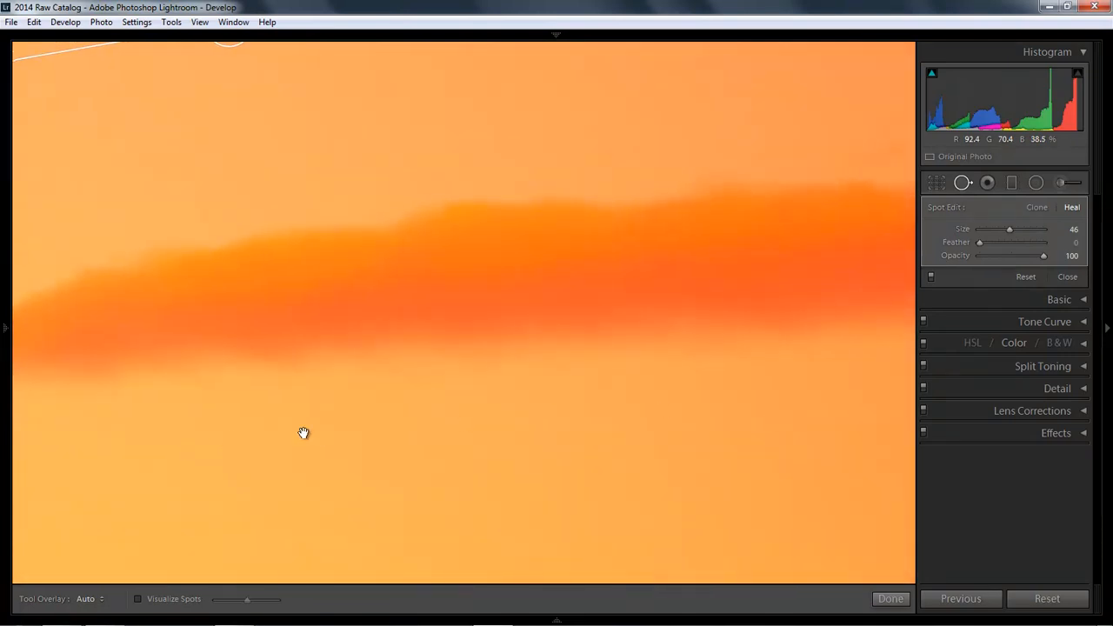
left_click_drag(269, 460, 459, 338)
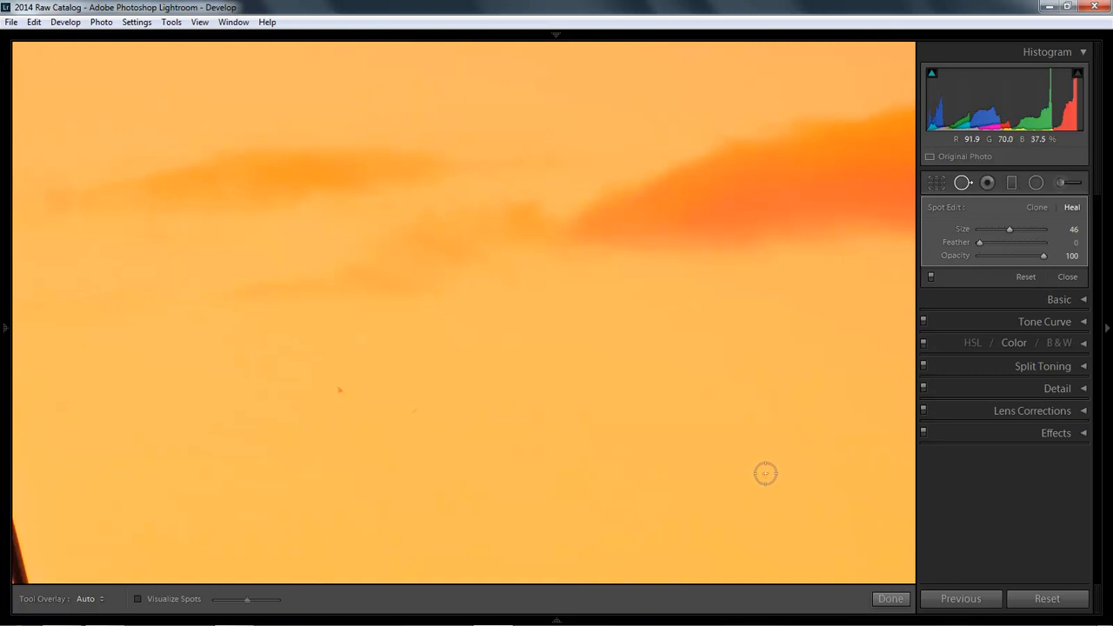
left_click(765, 472)
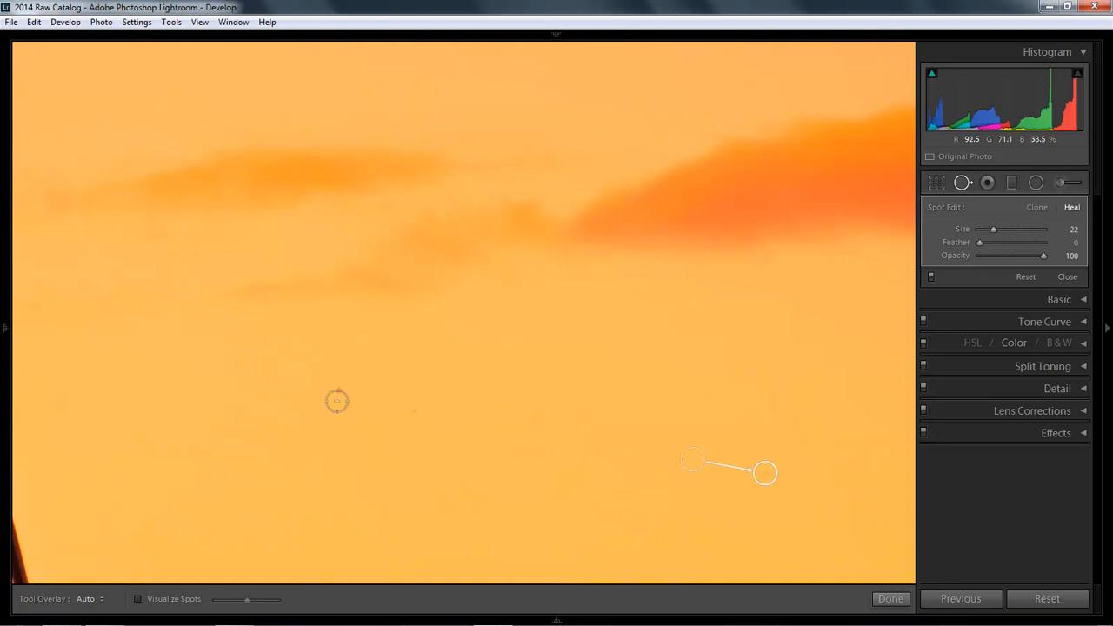
left_click(339, 389)
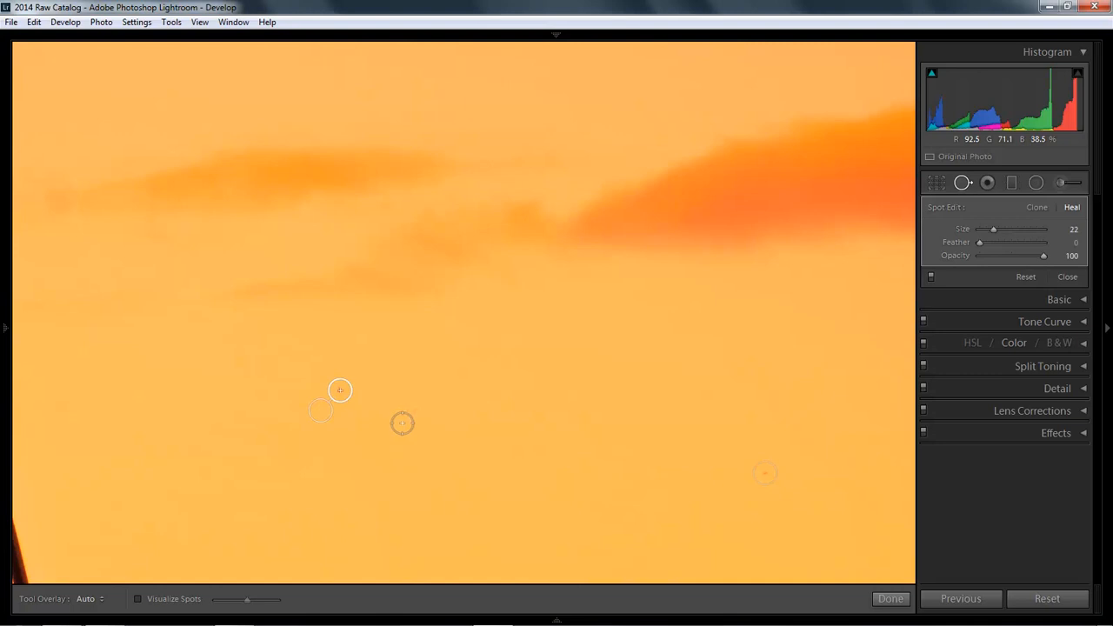
left_click(415, 410)
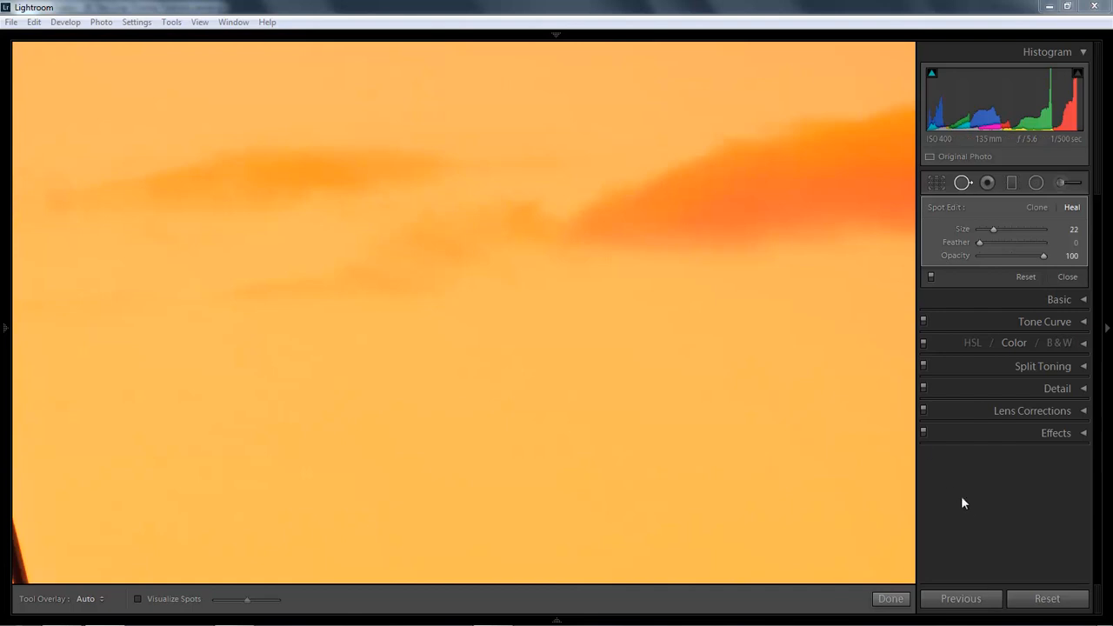
Step: View the whole photo, heal the dark speck in the sky above the rightmost pedestrian, and finish the spot removal
key("z")
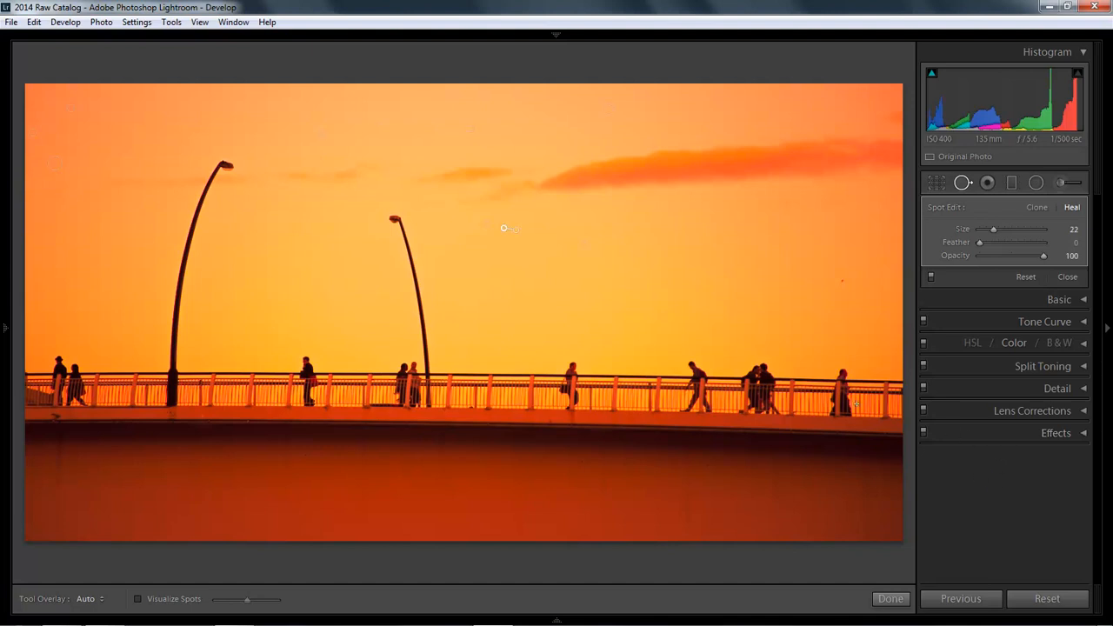
left_click(841, 284)
left_click(490, 460)
key("Delete")
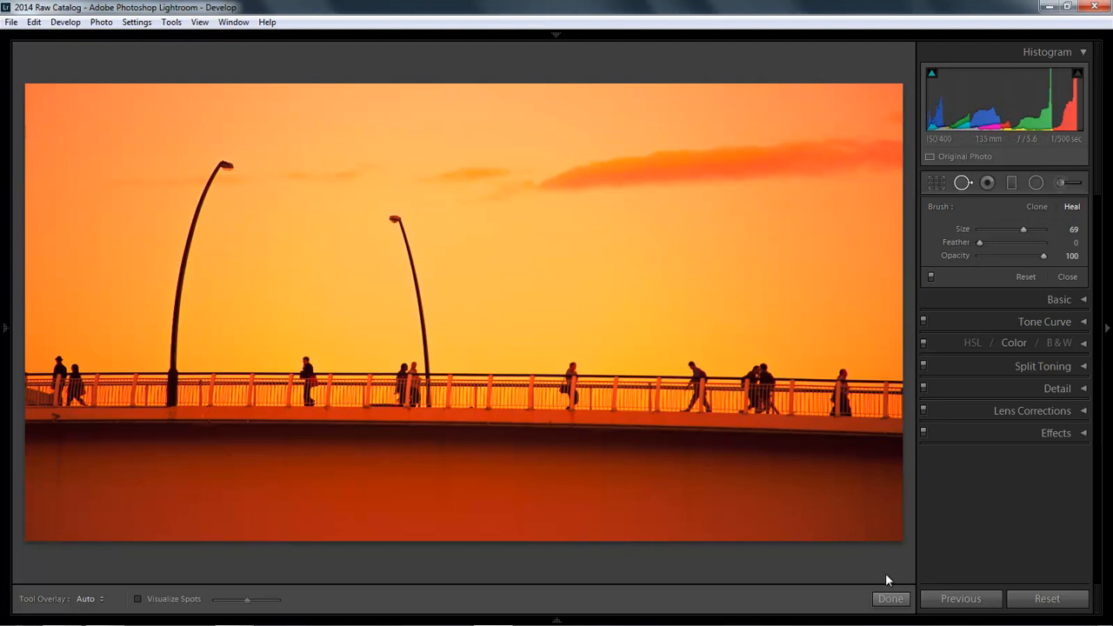
left_click(887, 598)
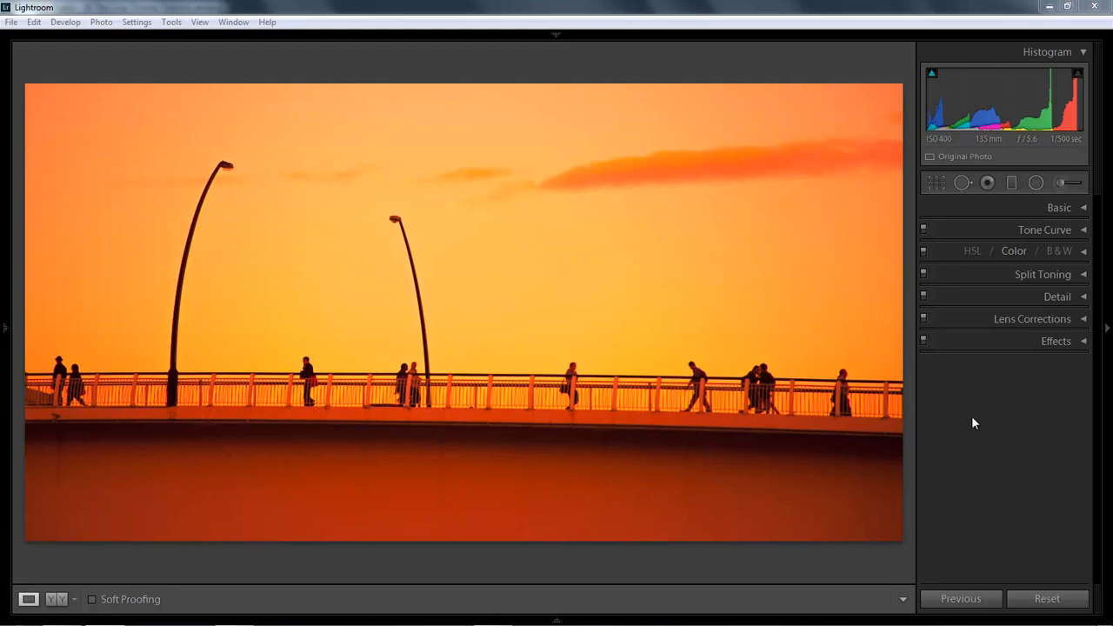
Step: Reopen the Spot Removal tool and try Clone mode before returning to Heal
left_click(961, 185)
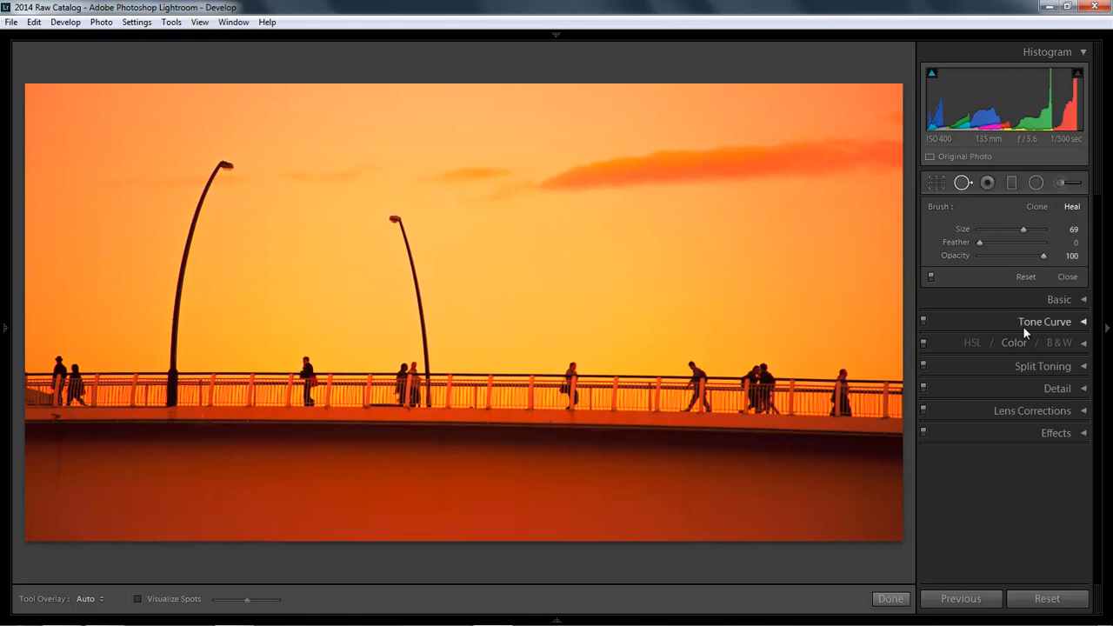
left_click(1036, 207)
left_click(1075, 210)
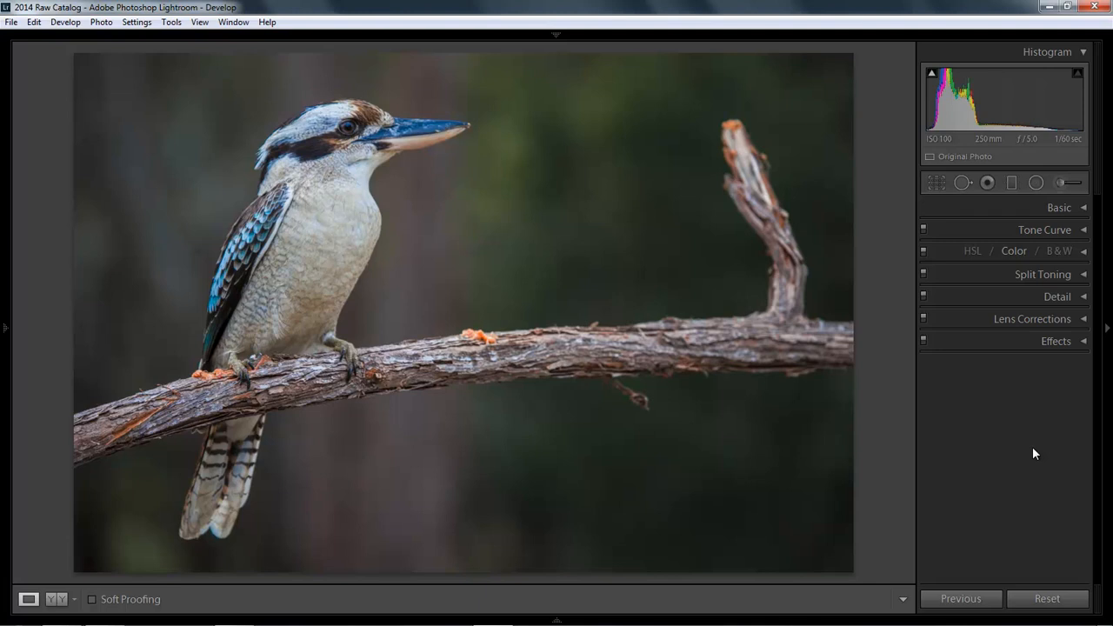
Step: Activate Spot Removal on the kookaburra photo and heal away the upright branch stub with a size 82 brush stroke
left_click(962, 183)
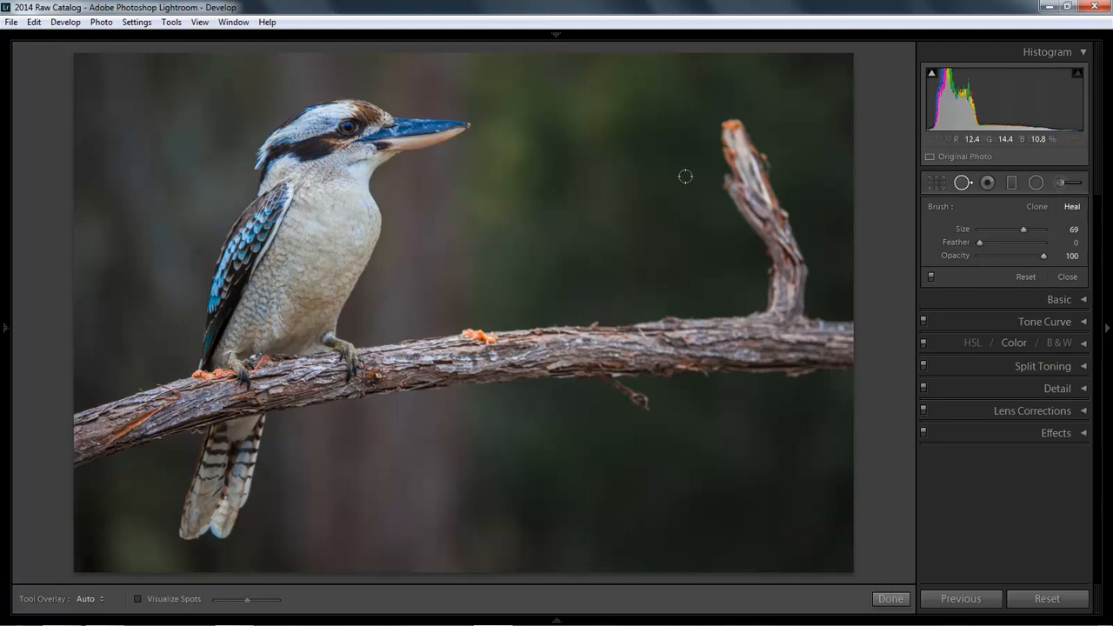
scroll(670, 177, "up", 2)
scroll(669, 178, "up", 3)
scroll(665, 184, "up", 2)
mouse_move(727, 139)
left_mouse_down()
mouse_move(775, 239)
mouse_move(777, 284)
left_mouse_up()
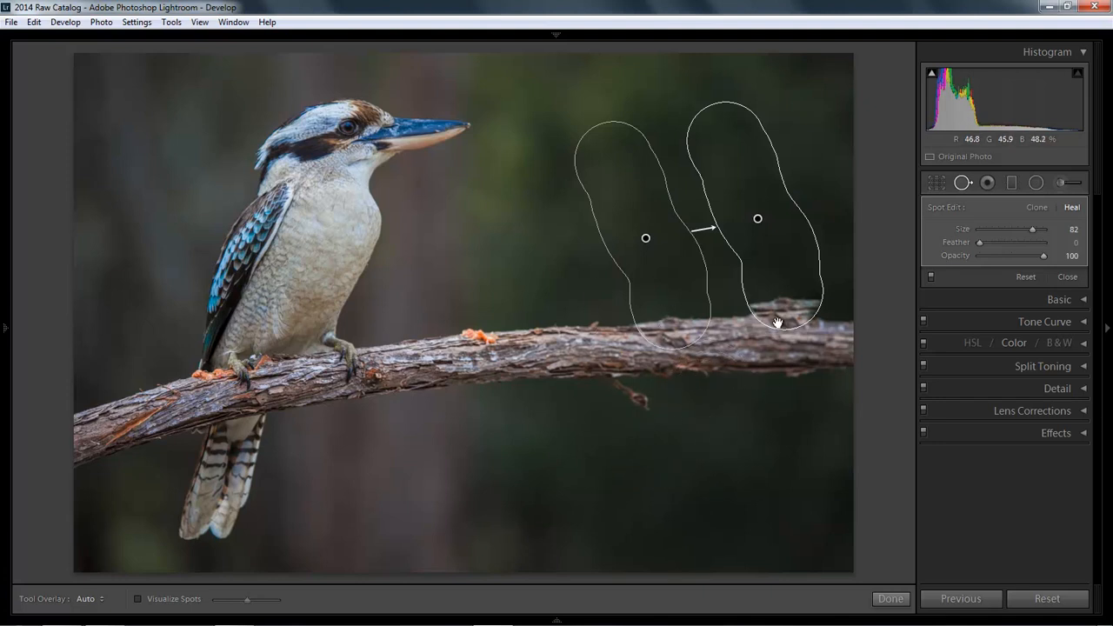
Step: Reposition the stub heal's source area to its left so the bark edge lines up along the top of the branch
left_click_drag(668, 327, 667, 321)
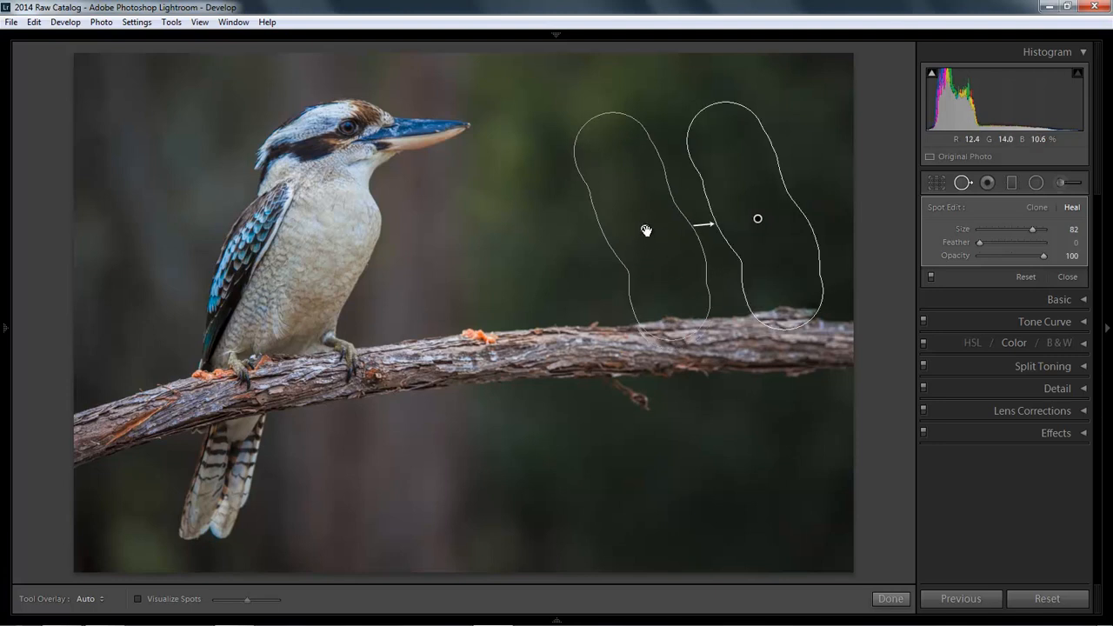
left_click_drag(645, 231, 645, 230)
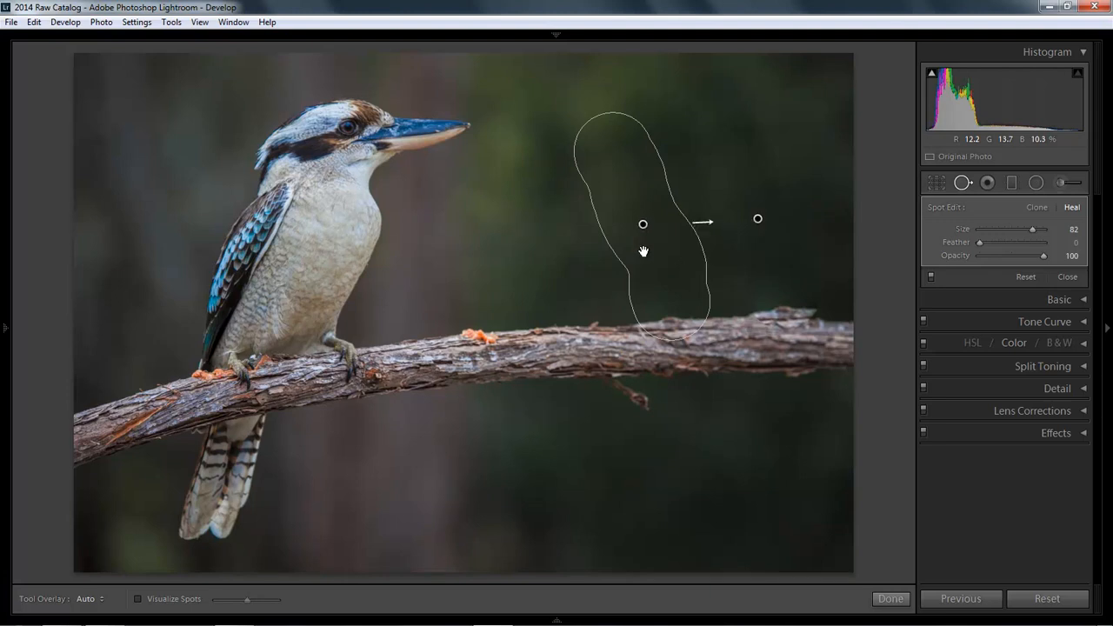
left_click_drag(643, 252, 642, 253)
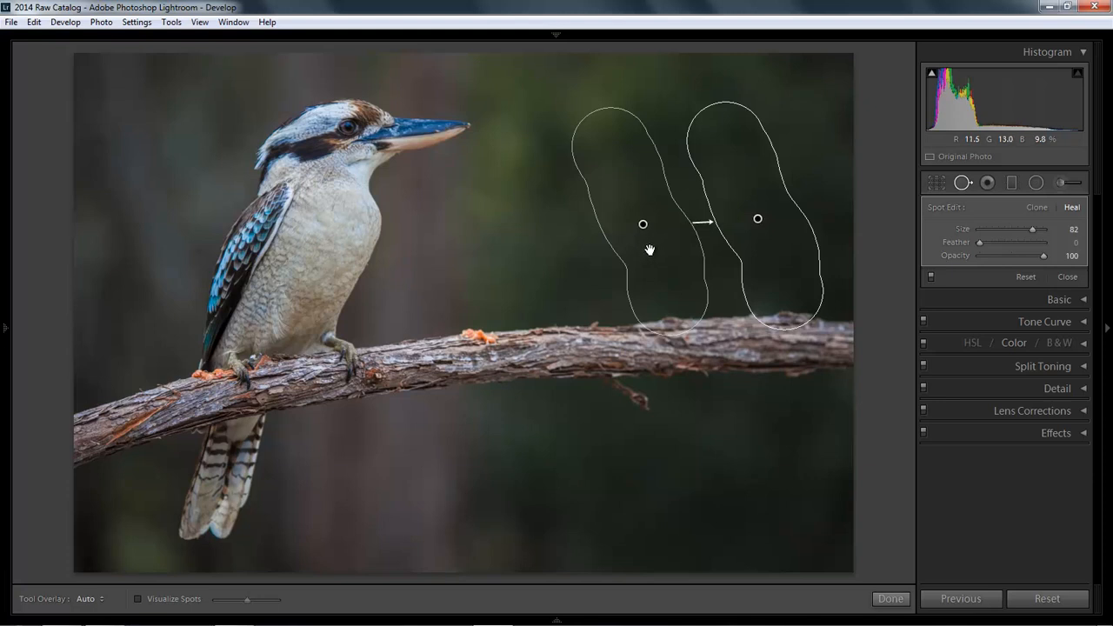
mouse_move(642, 226)
left_mouse_down()
mouse_move(660, 256)
mouse_move(643, 226)
left_mouse_up()
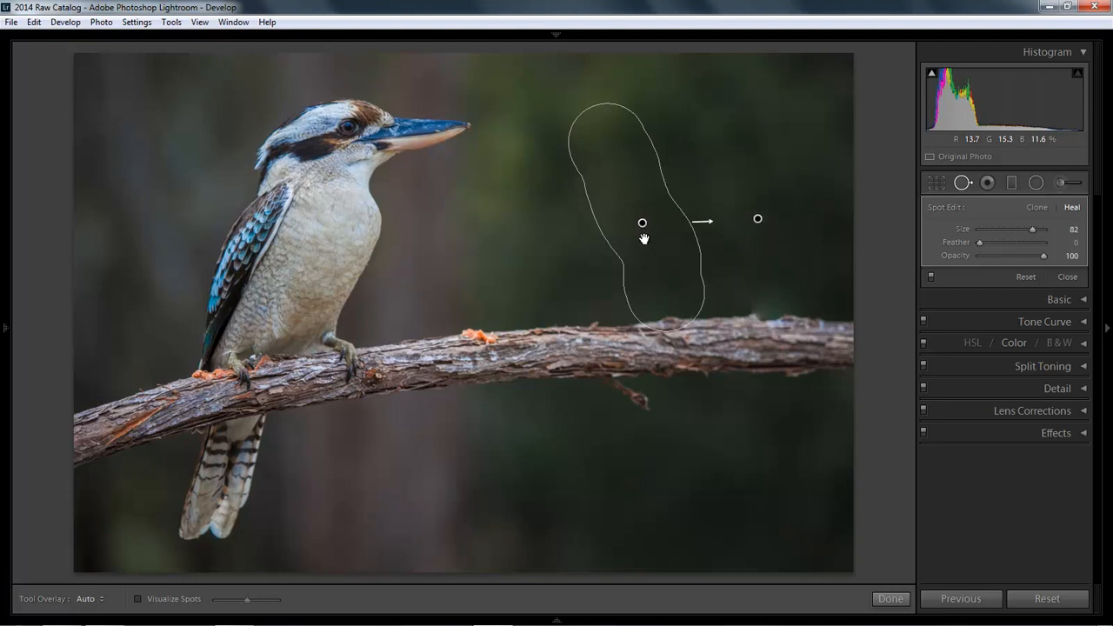
left_click_drag(644, 238, 649, 249)
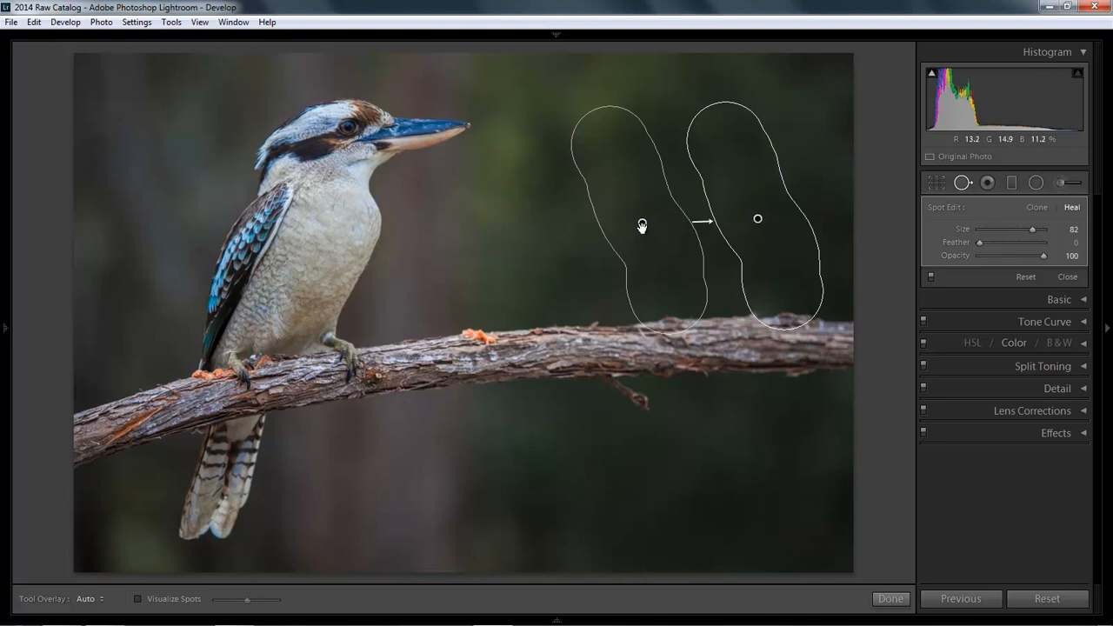
left_click_drag(642, 226, 642, 235)
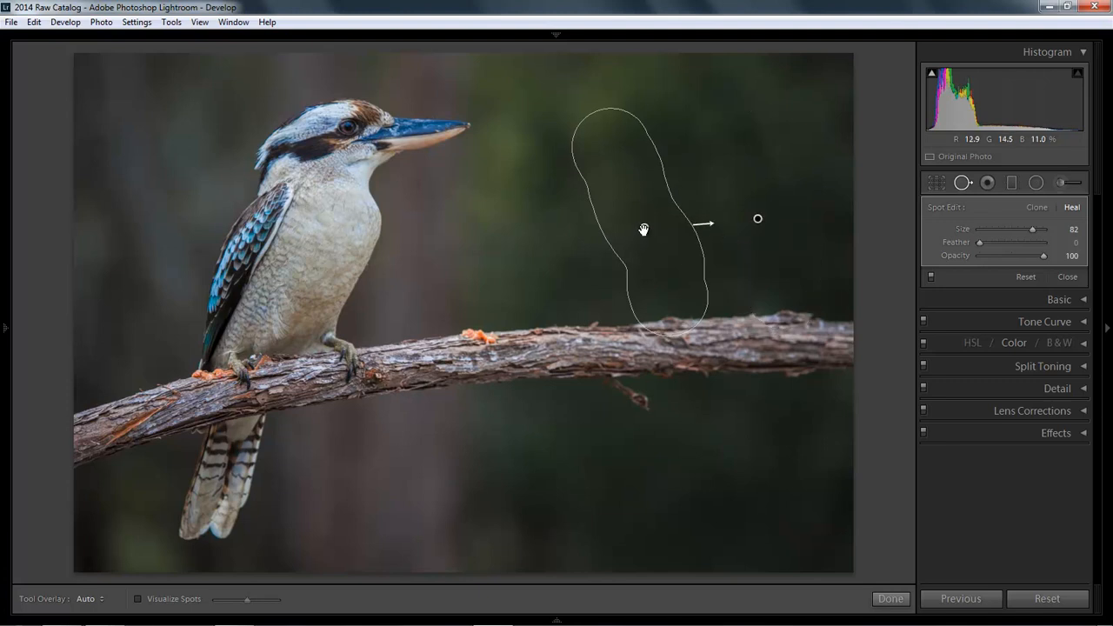
left_click_drag(645, 226, 642, 226)
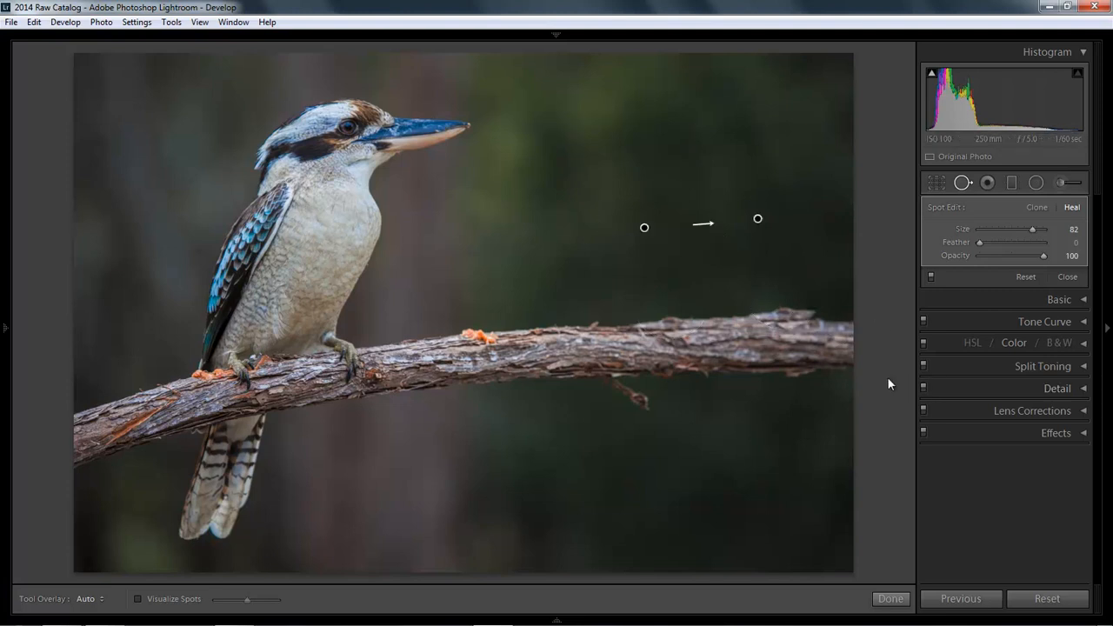
Step: Hide the tool overlay and heal the small twig hanging below the branch with a size 77 brush stroke
key("h")
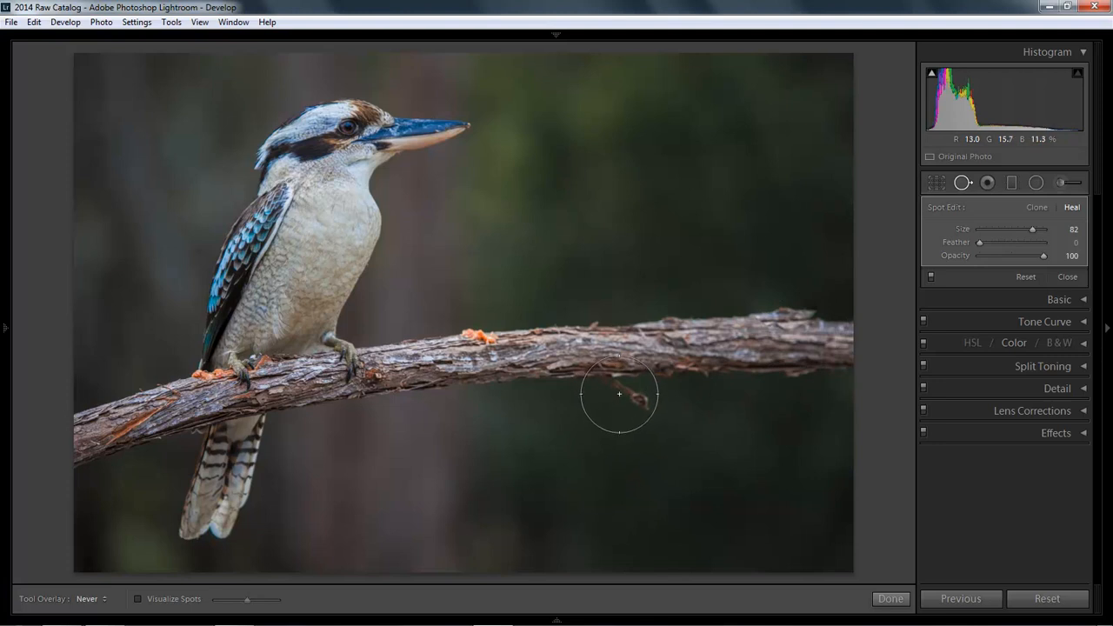
scroll(623, 397, "down", 8)
left_click(613, 386)
left_click_drag(613, 387, 645, 406)
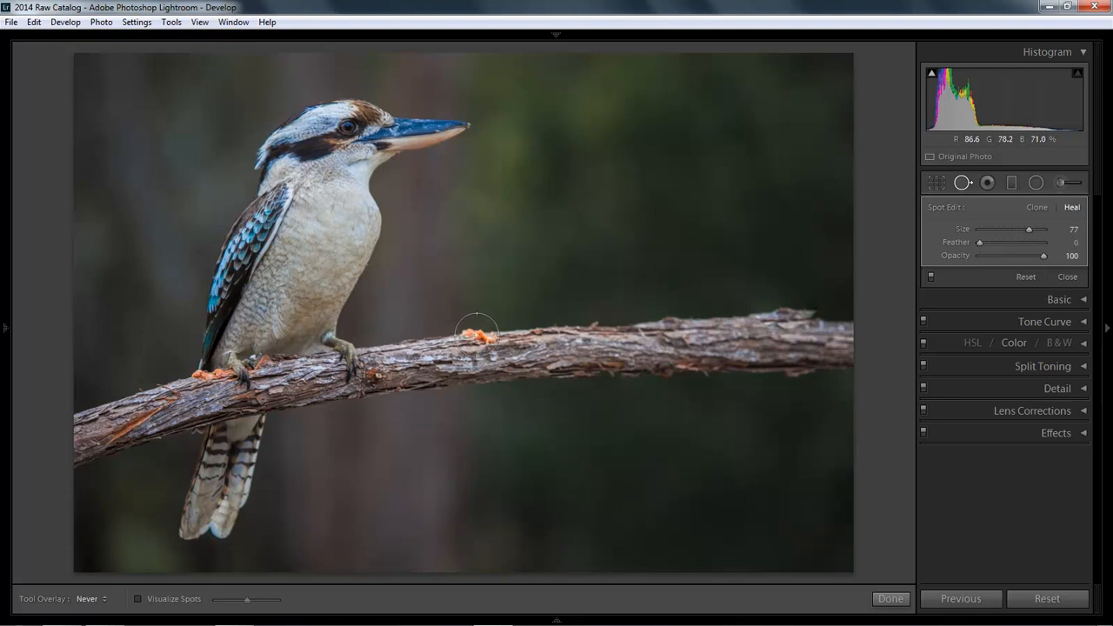
Step: Heal the orange food scrap on top of the branch at size 78 and move its sampling circle closer to the healed spot
scroll(476, 334, "up", 1)
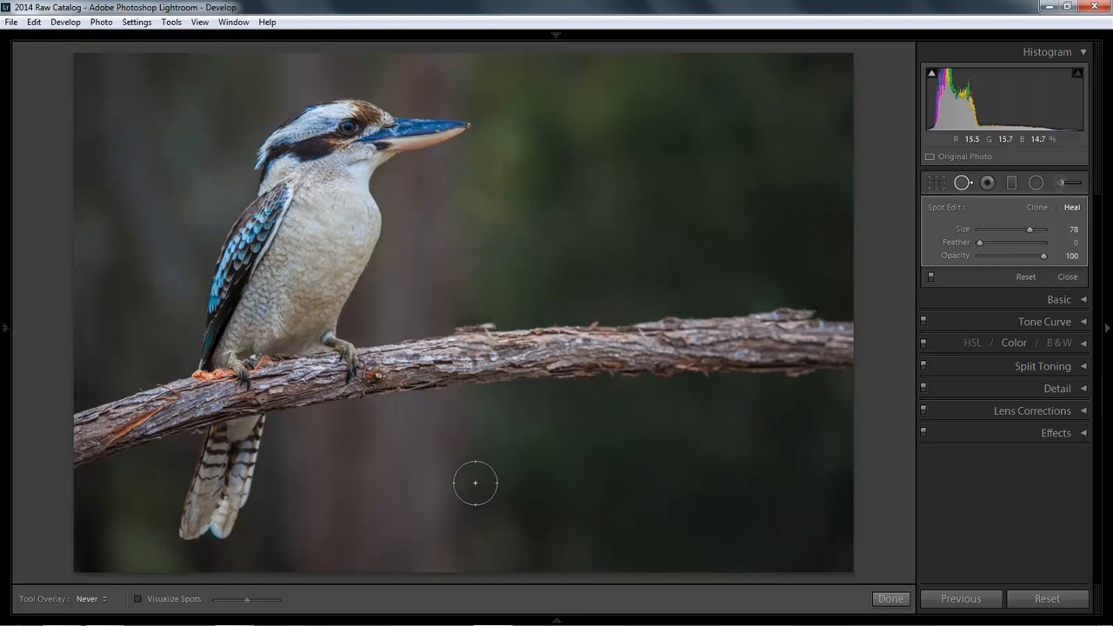
key("h")
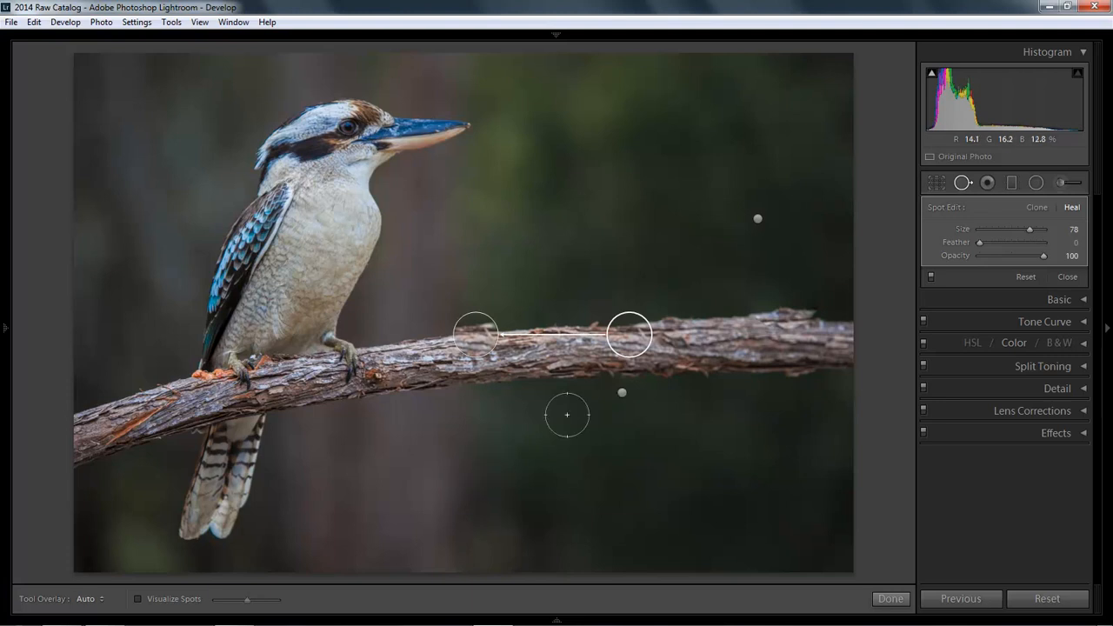
mouse_move(629, 340)
left_mouse_down()
mouse_move(573, 326)
mouse_move(546, 337)
left_mouse_up()
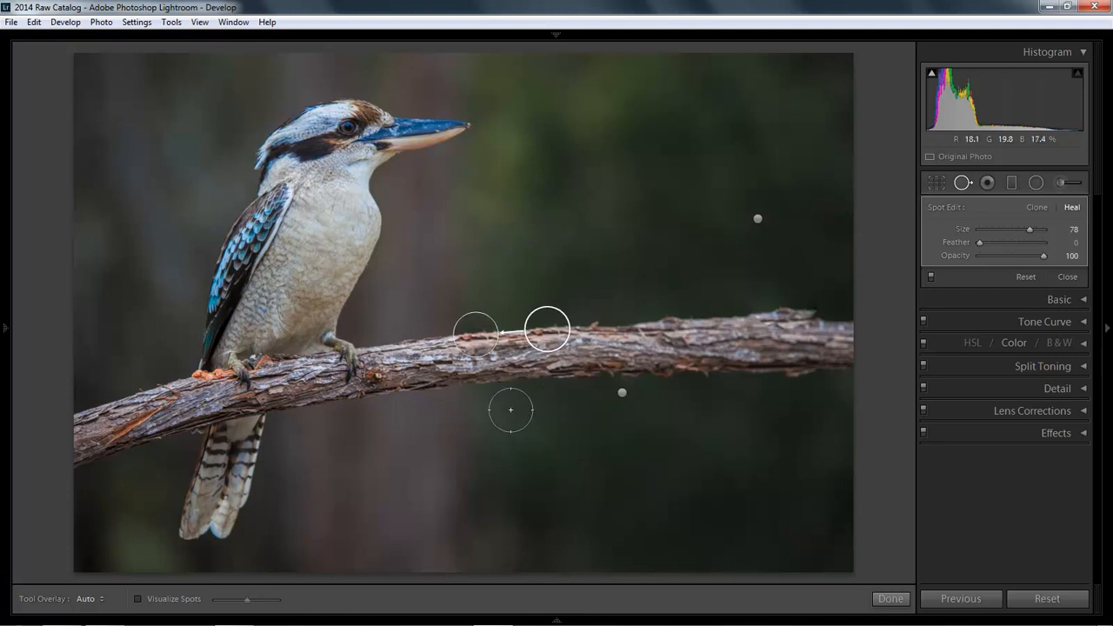
key("h")
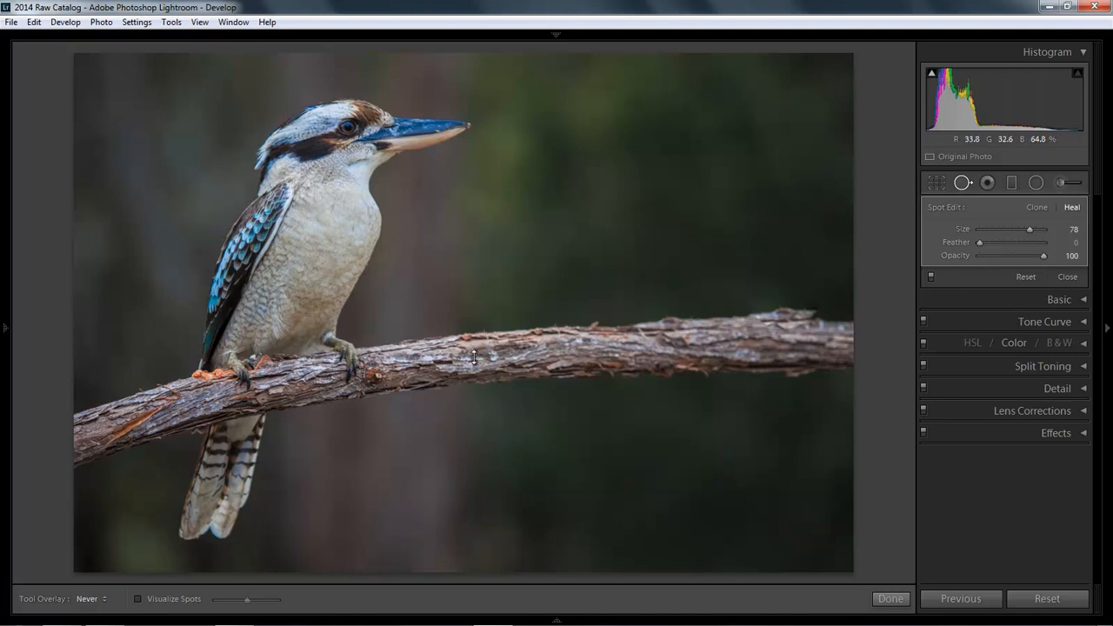
Step: Set the tool overlay to Always, then give the food scrap's heal a feather of 55 and enlarge it to size 82
key("h")
key("h")
key("h")
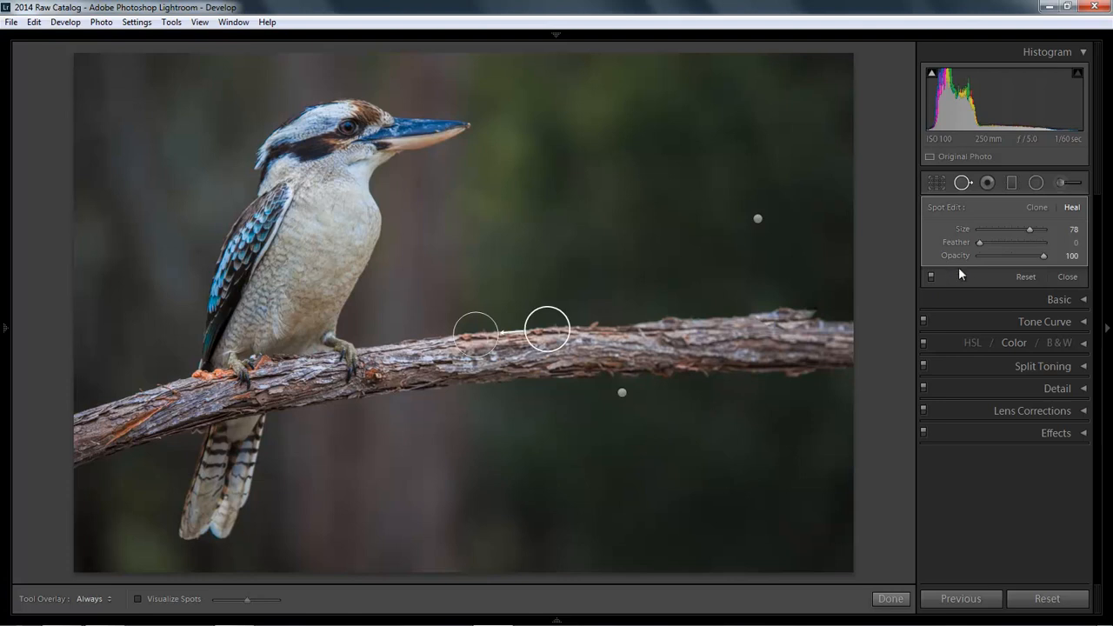
left_click_drag(978, 244, 1015, 243)
left_click_drag(475, 313, 479, 298)
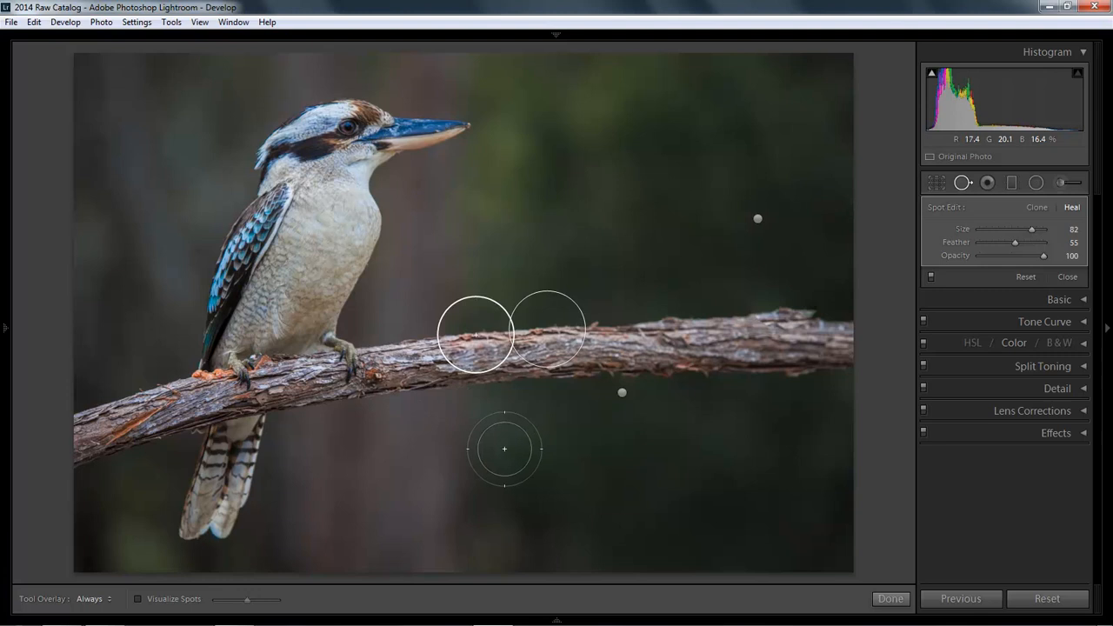
Step: Heal the background spot beside the kookaburra's upper back at size 77, sampling just below it, and set the tool overlay to Auto
key("h")
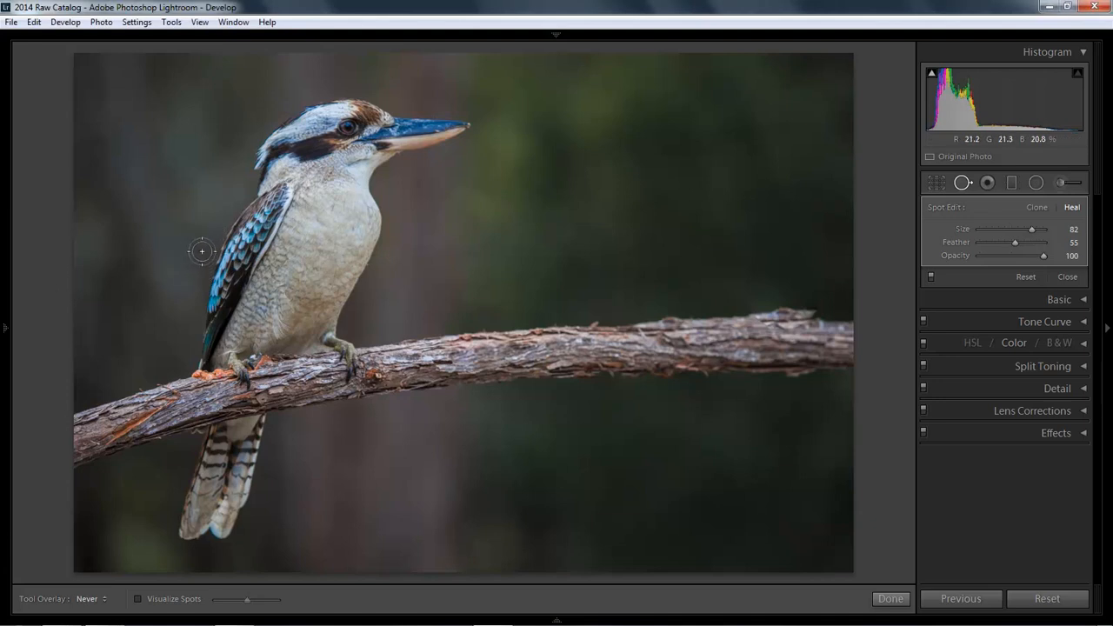
left_click(197, 249)
key("h")
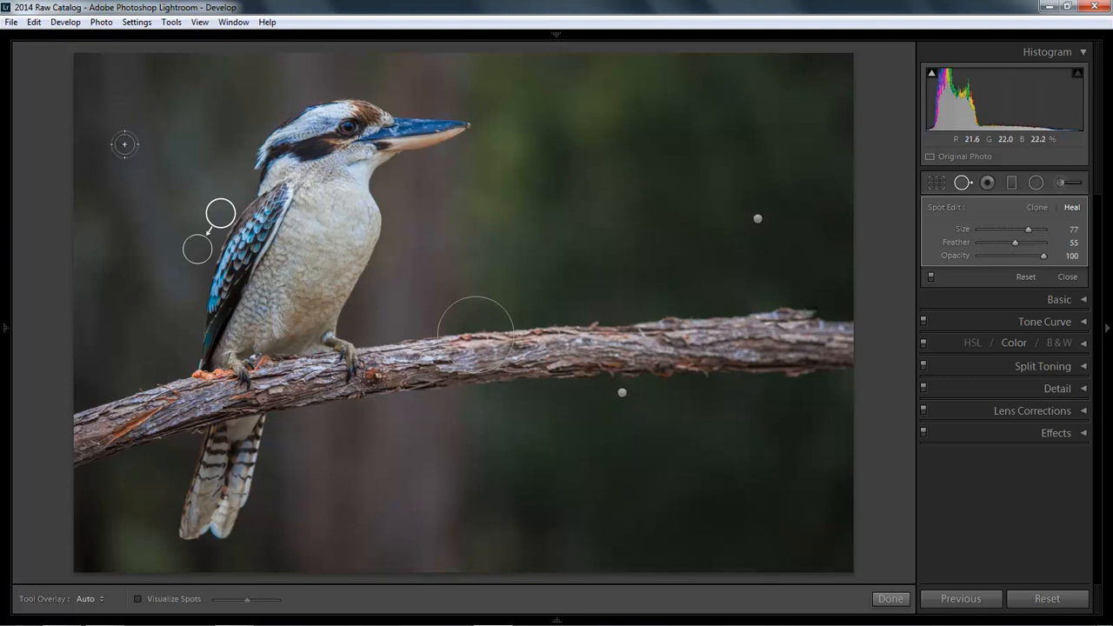
Step: Examine the blurred background at close zoom, panning along the upper edge of the photo for leftover spots
key("z")
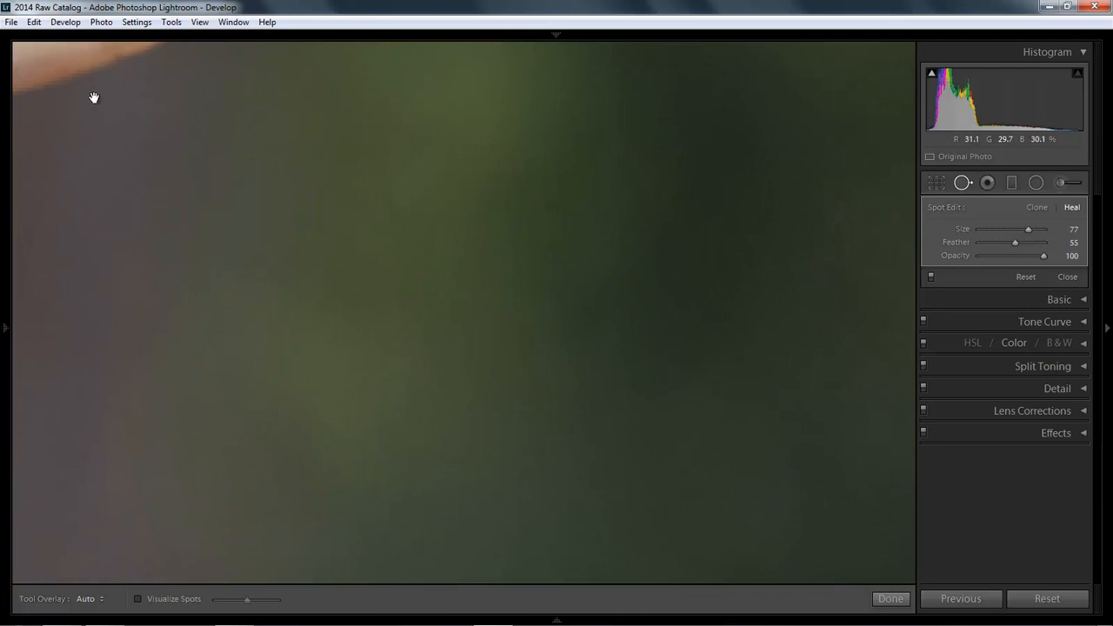
left_click_drag(618, 462, 661, 489)
left_click_drag(211, 238, 787, 405)
left_click_drag(206, 218, 702, 239)
mouse_move(273, 273)
left_mouse_down()
mouse_move(475, 186)
mouse_move(350, 193)
left_mouse_up()
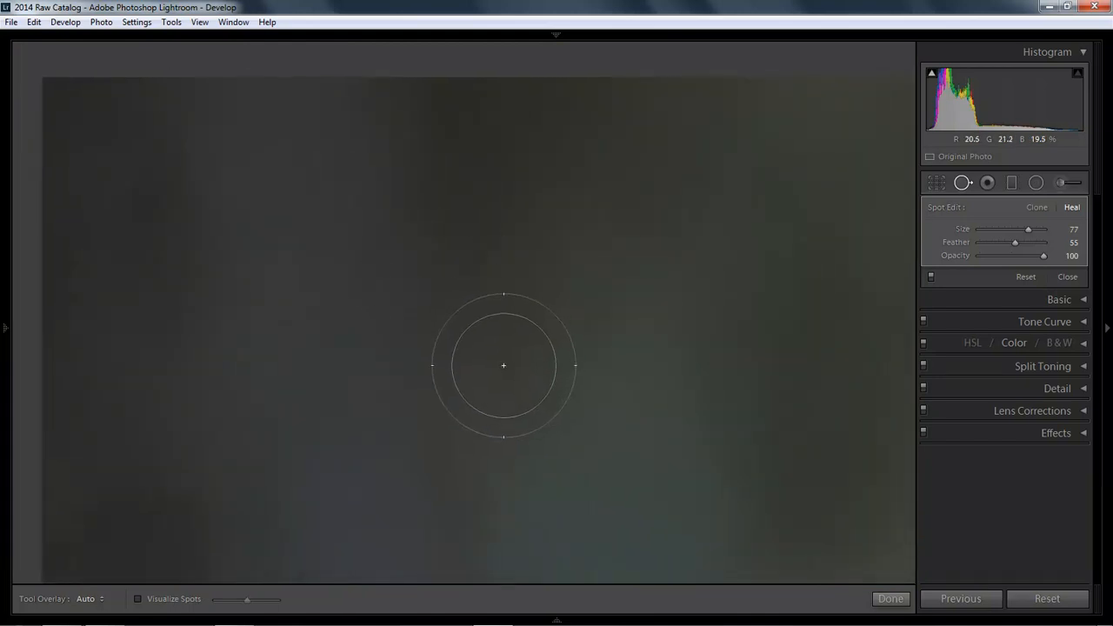
left_click_drag(732, 359, 179, 366)
left_click_drag(698, 314, 135, 320)
left_click_drag(648, 279, 147, 277)
left_click_drag(683, 301, 105, 295)
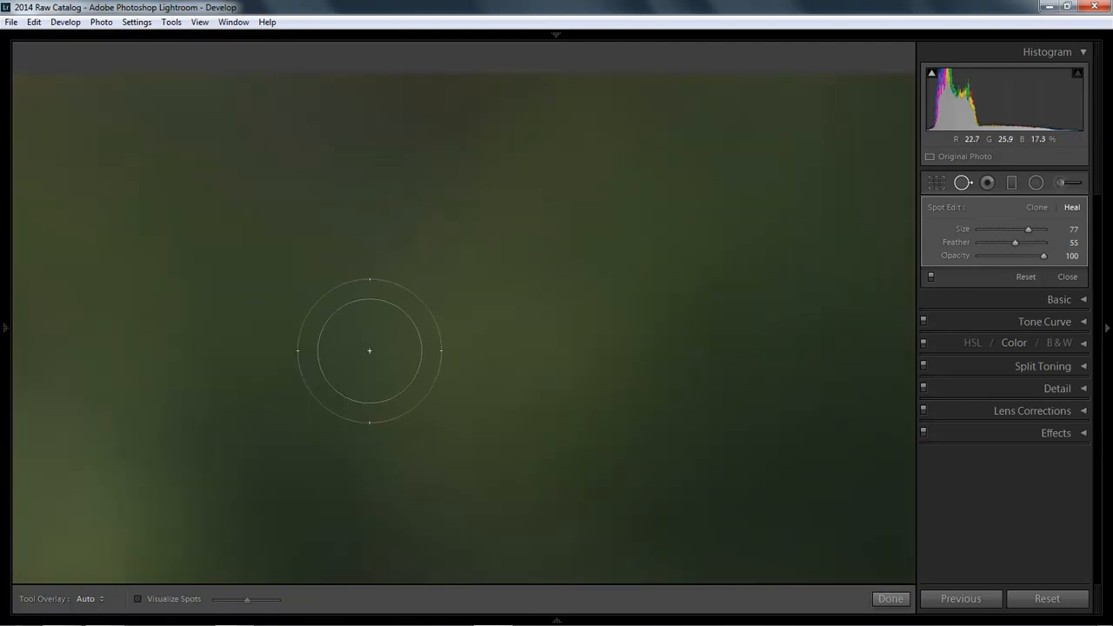
key("z")
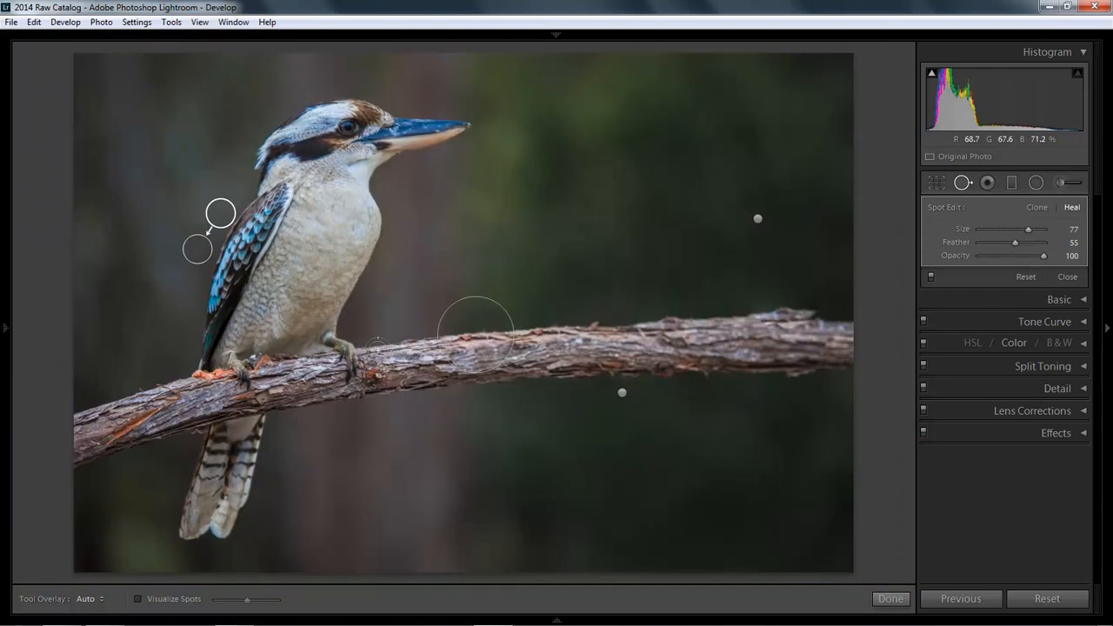
Step: Check the healed photo with the tool overlay hidden, return the overlay to Auto and finish Spot Removal
key("h")
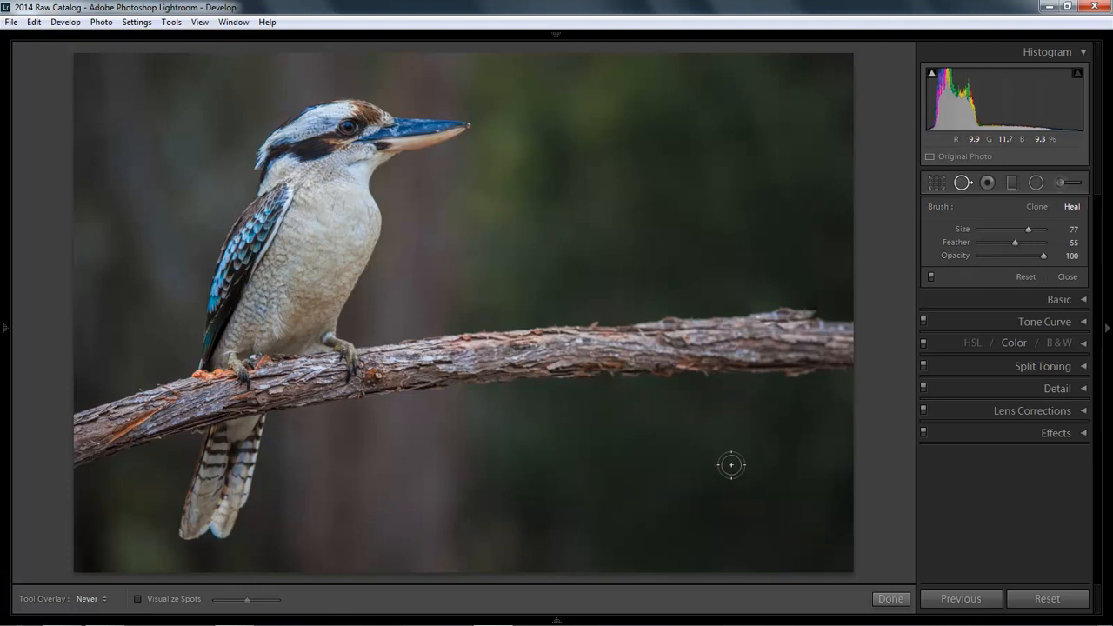
key("h")
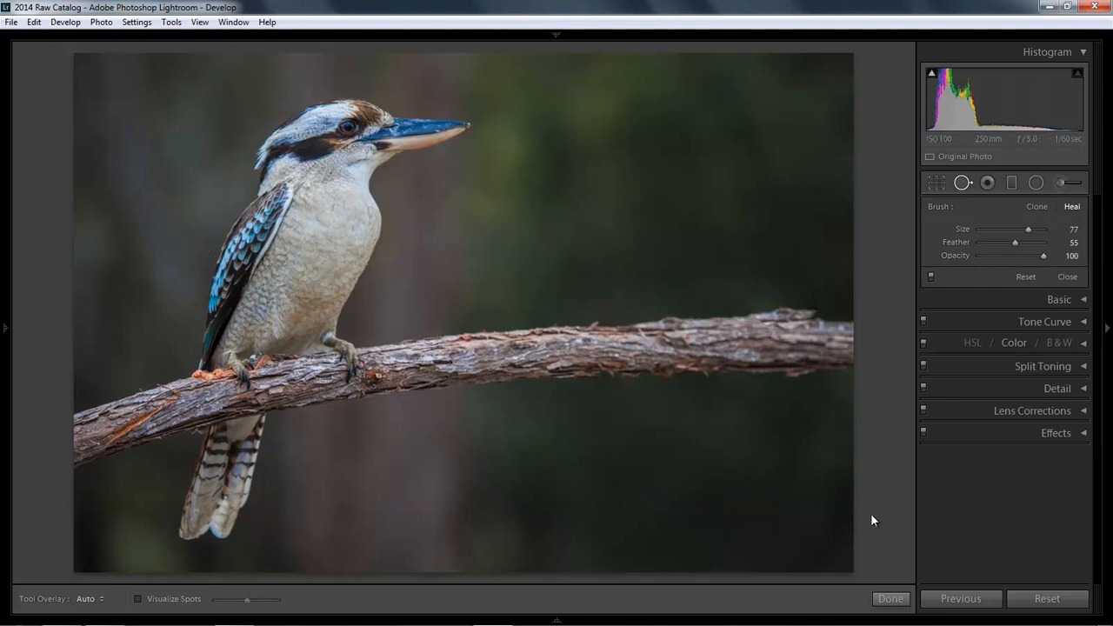
left_click(889, 599)
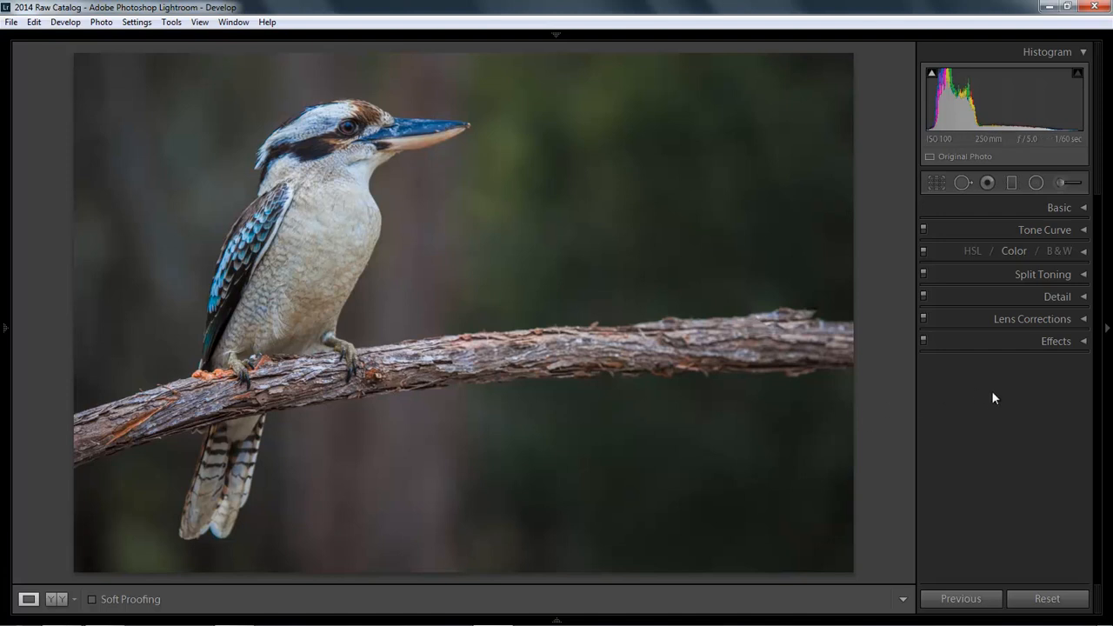
Step: Darken the kookaburra photo by setting its exposure to -0.75 in the Basic adjustments
left_click(1083, 210)
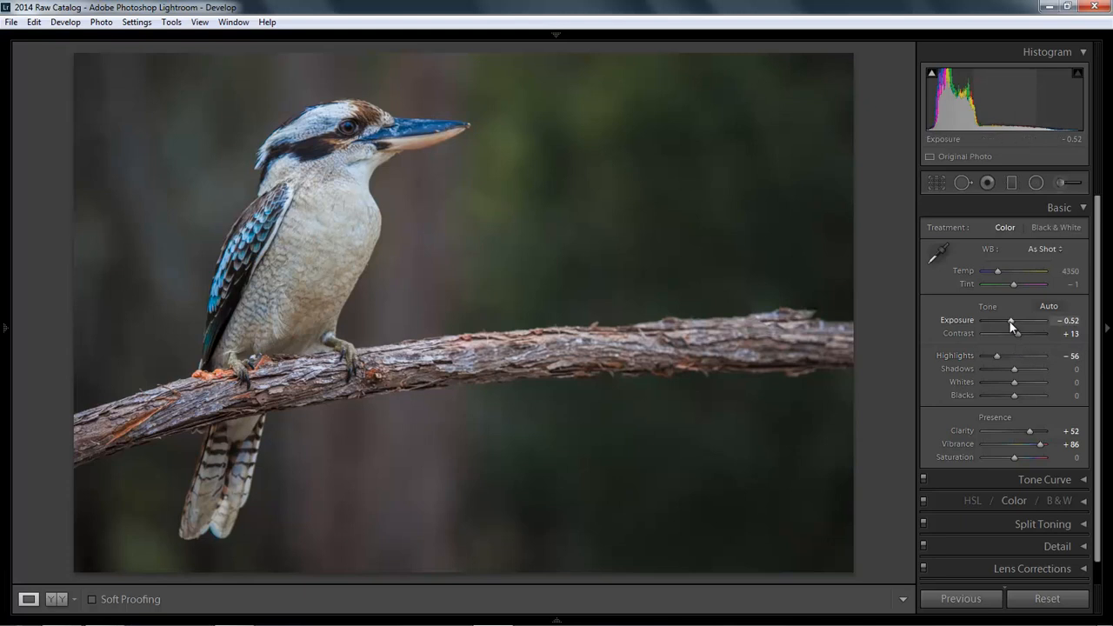
left_click_drag(1011, 322, 1007, 322)
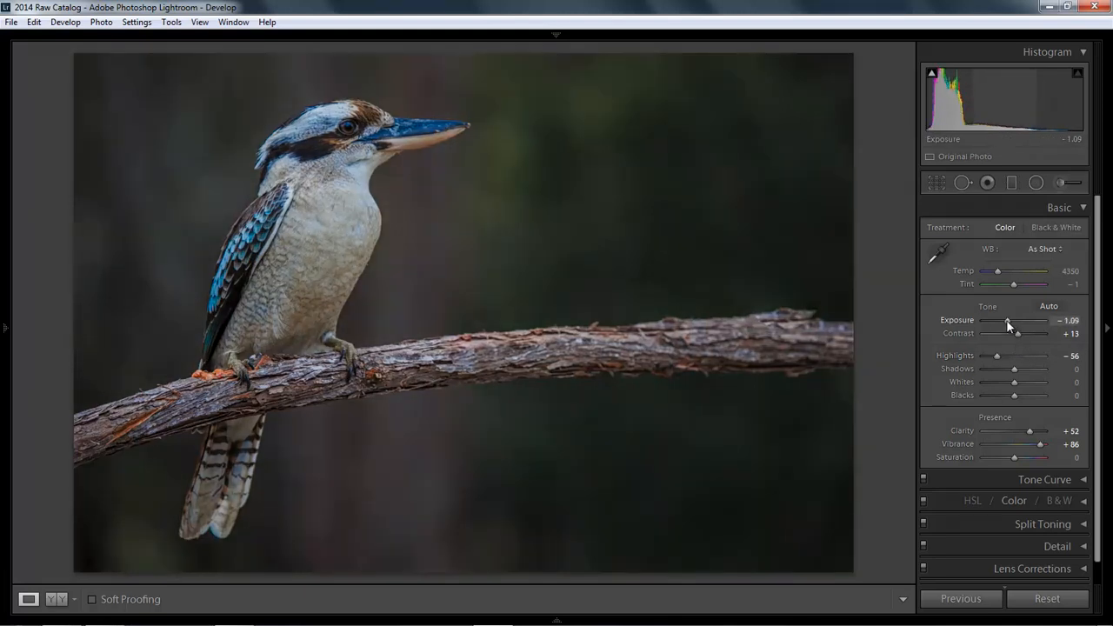
mouse_move(1006, 320)
left_mouse_down()
mouse_move(1001, 335)
mouse_move(1011, 321)
left_mouse_up()
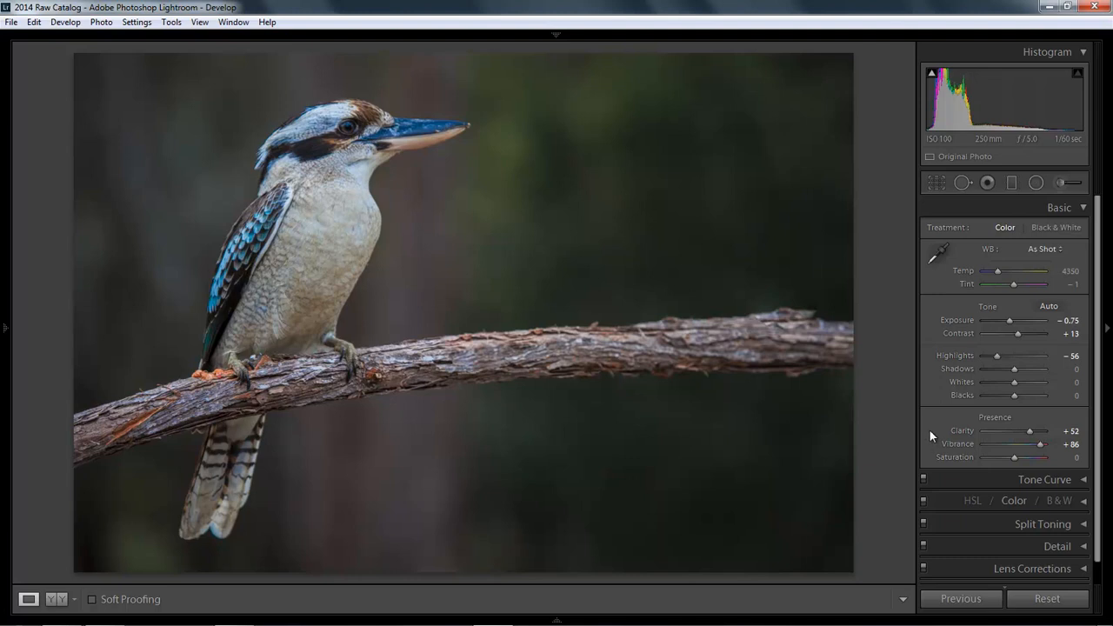
left_click(1083, 209)
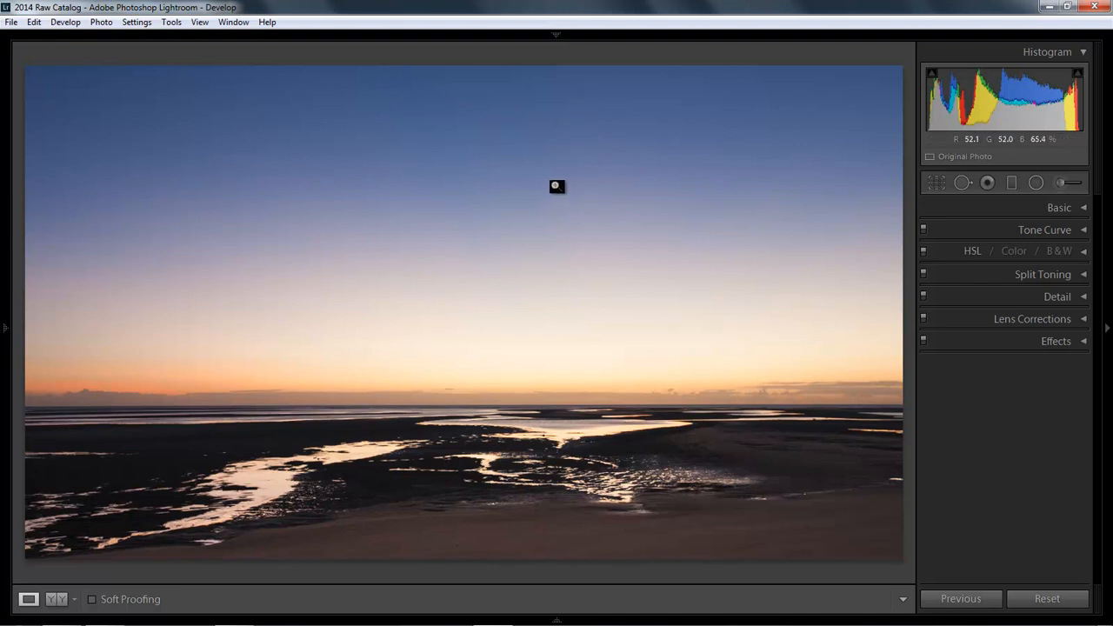
Step: Inspect the upper sky of the beach sunset photo at 1:1 for dust spots, using the Navigator to move around
key("F7")
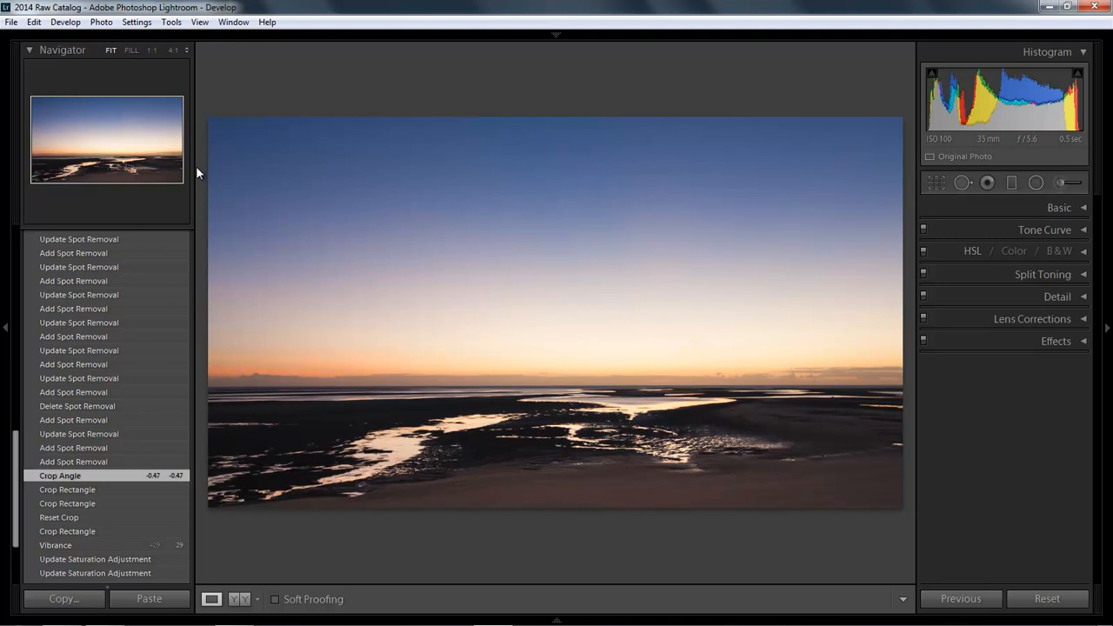
key("z")
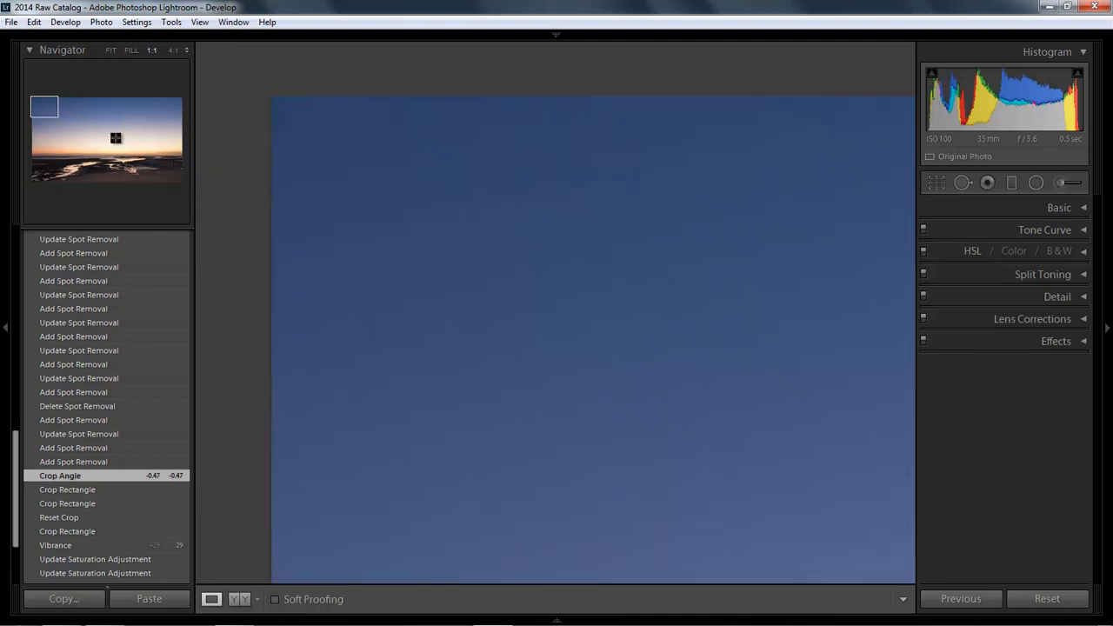
left_click(139, 107)
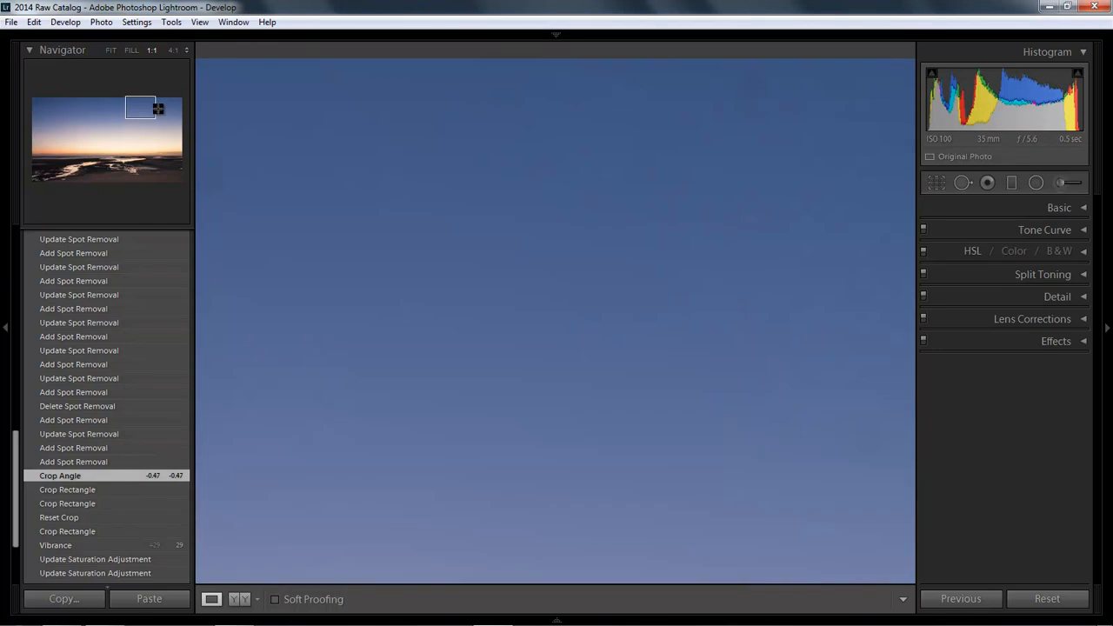
left_click(158, 113)
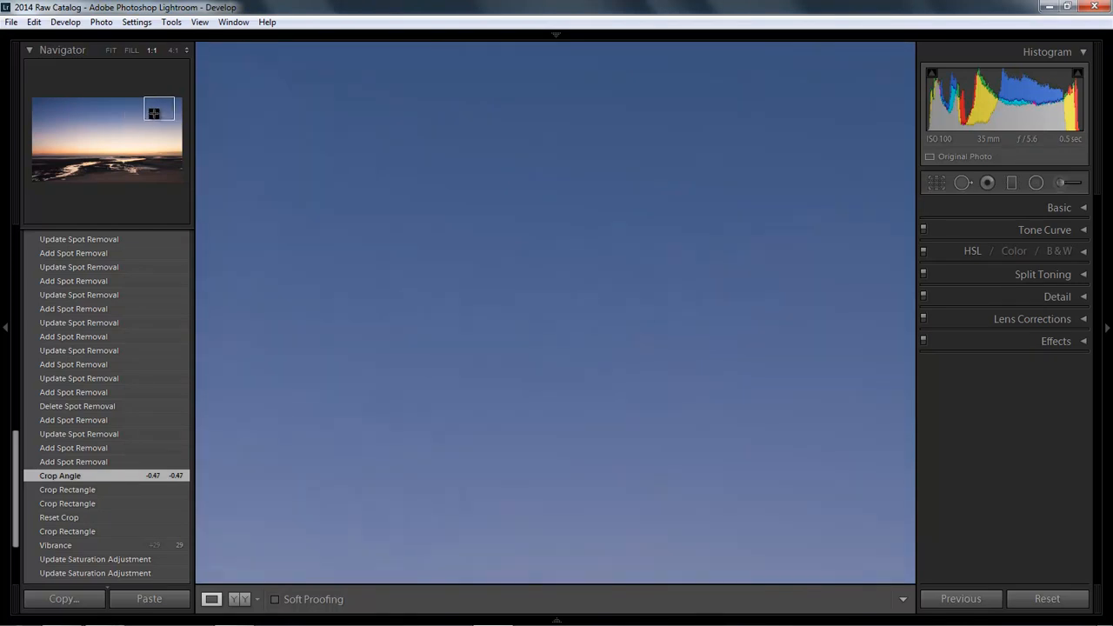
mouse_move(160, 109)
left_mouse_down()
mouse_move(176, 116)
mouse_move(144, 113)
mouse_move(153, 112)
left_mouse_up()
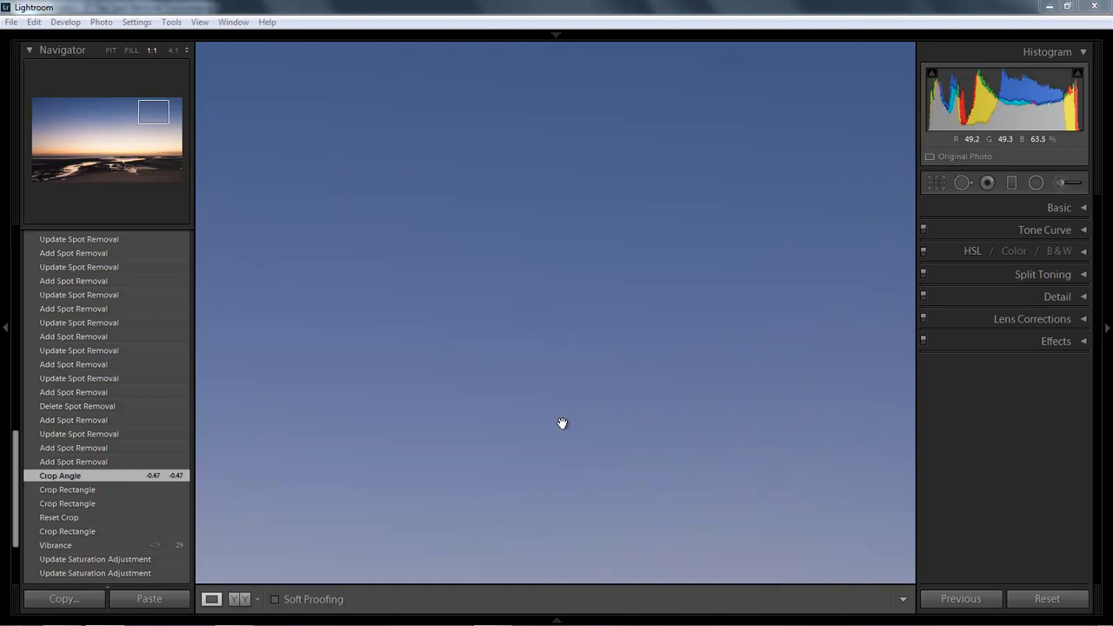
key("F7")
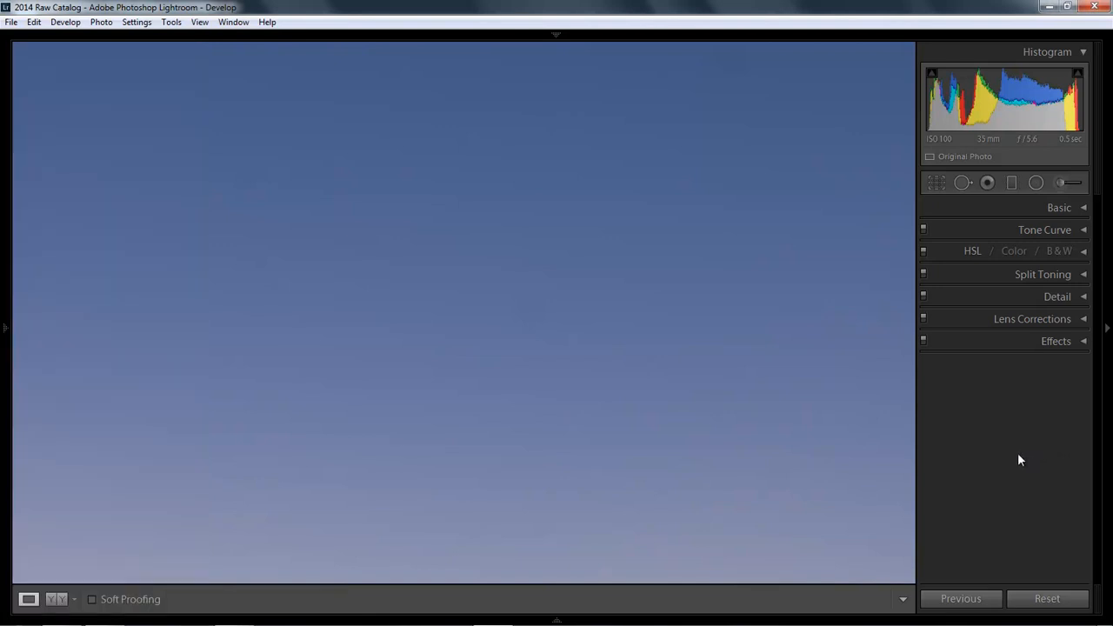
left_click(559, 374)
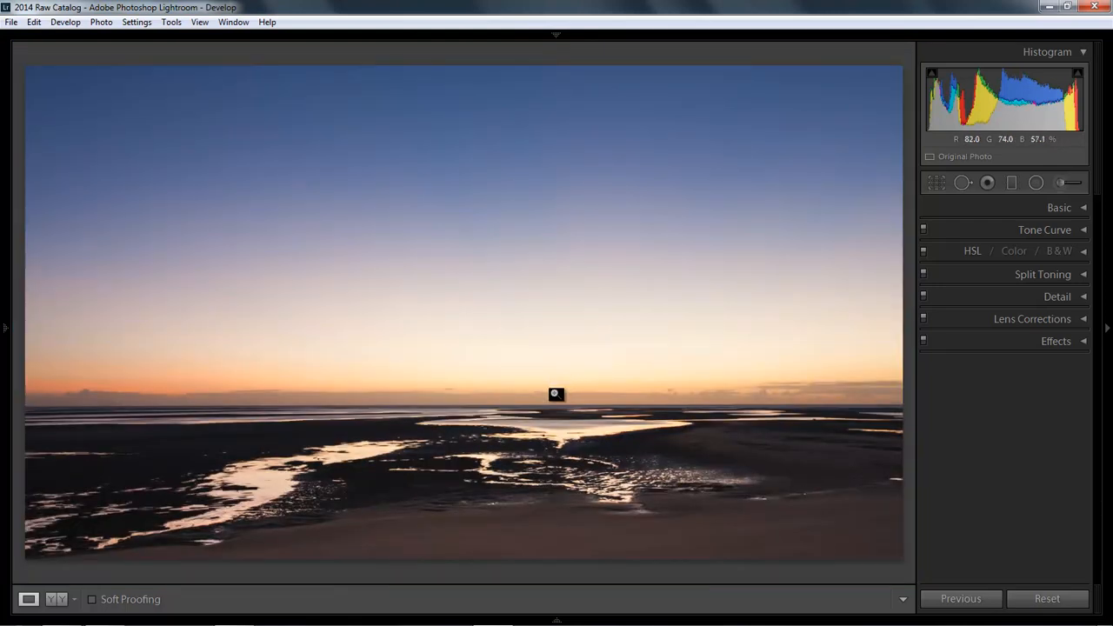
Step: Activate Spot Removal and turn on Visualize Spots, tuning its threshold so the dust spots stand out against the dark sky
left_click(961, 182)
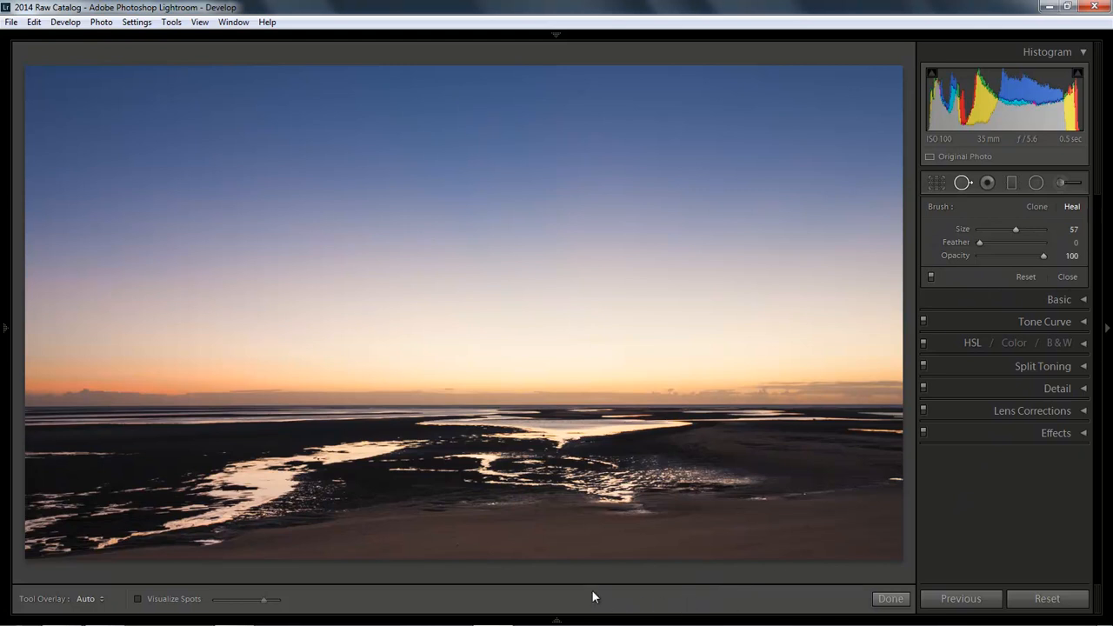
left_click(137, 600)
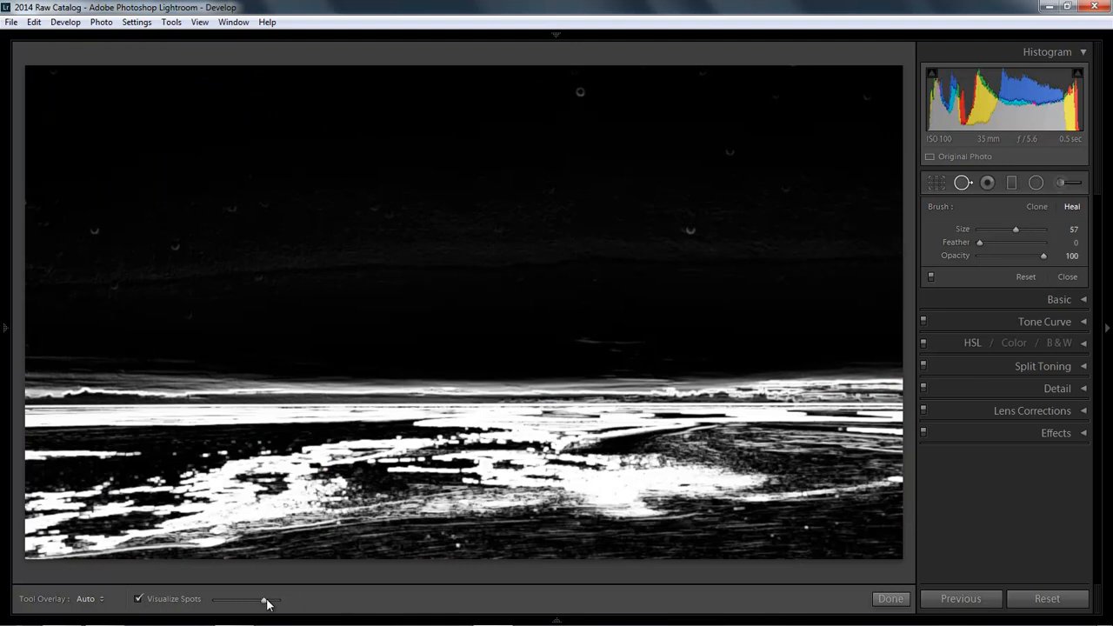
left_click_drag(266, 602, 272, 603)
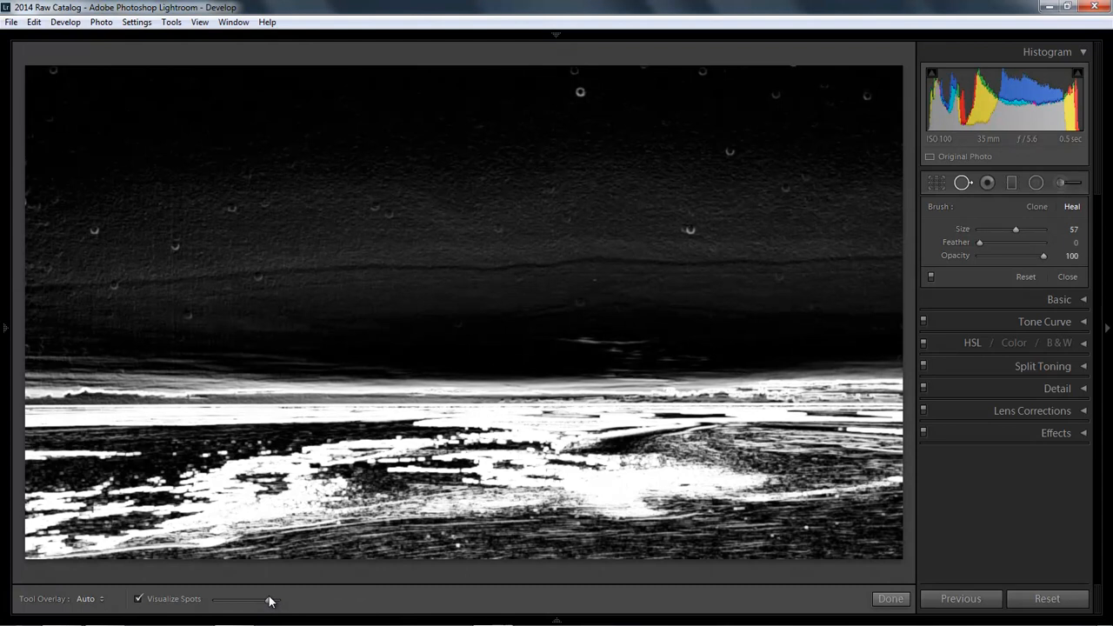
mouse_move(259, 599)
left_mouse_down()
mouse_move(247, 599)
mouse_move(268, 599)
left_mouse_up()
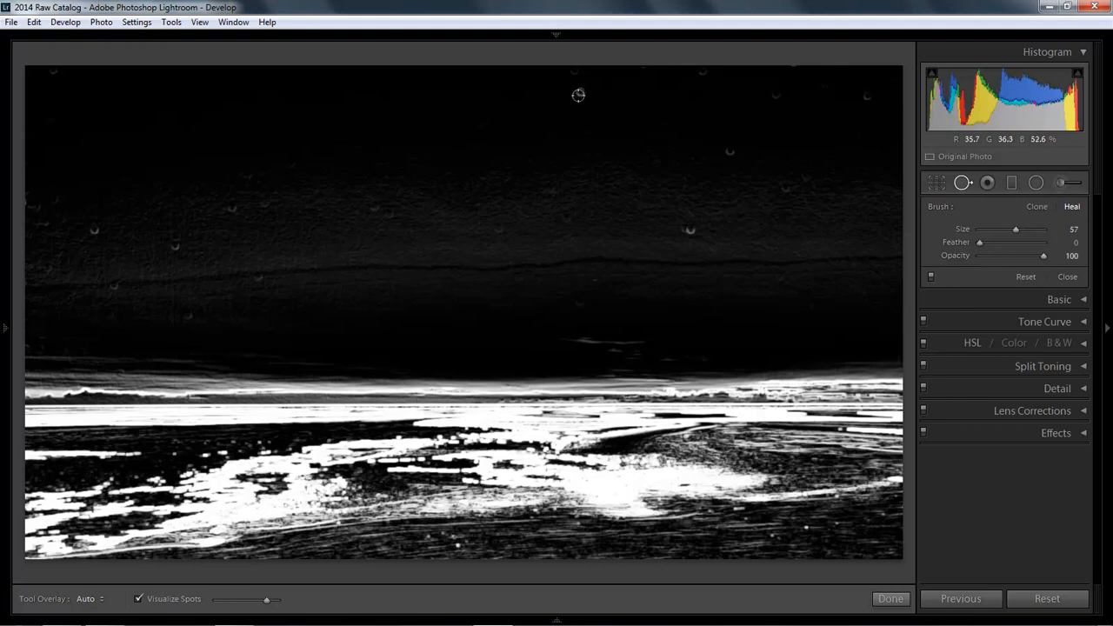
Step: Enlarge the healing brush to size 75 and heal the five dust spots along the top of the sky's right half
scroll(578, 95, "up", 3)
left_click(579, 94)
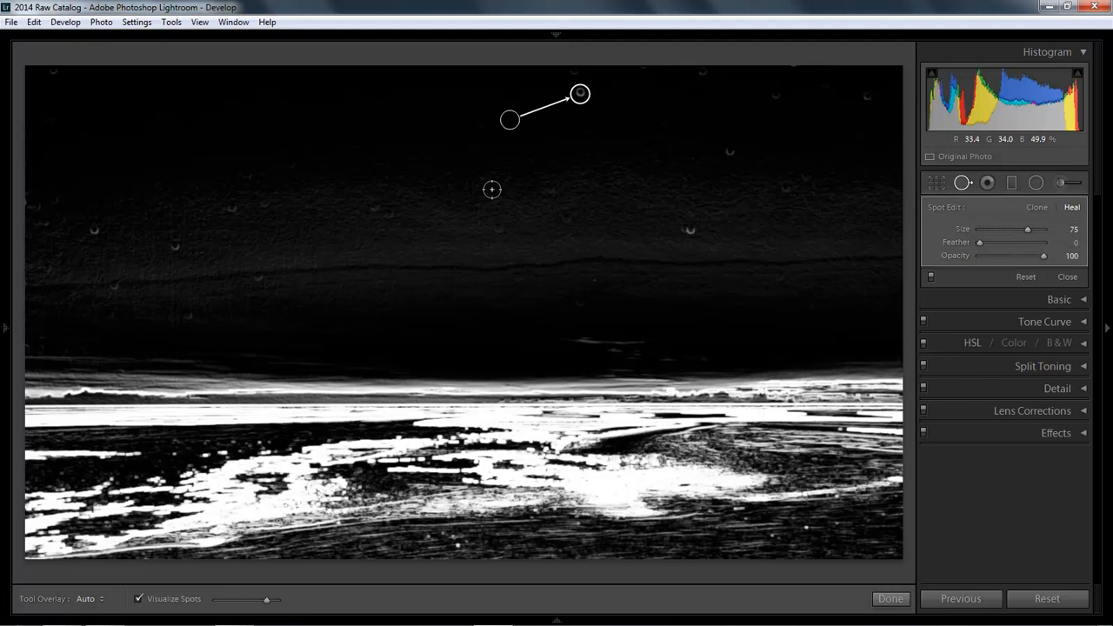
left_click(572, 75)
left_click(701, 73)
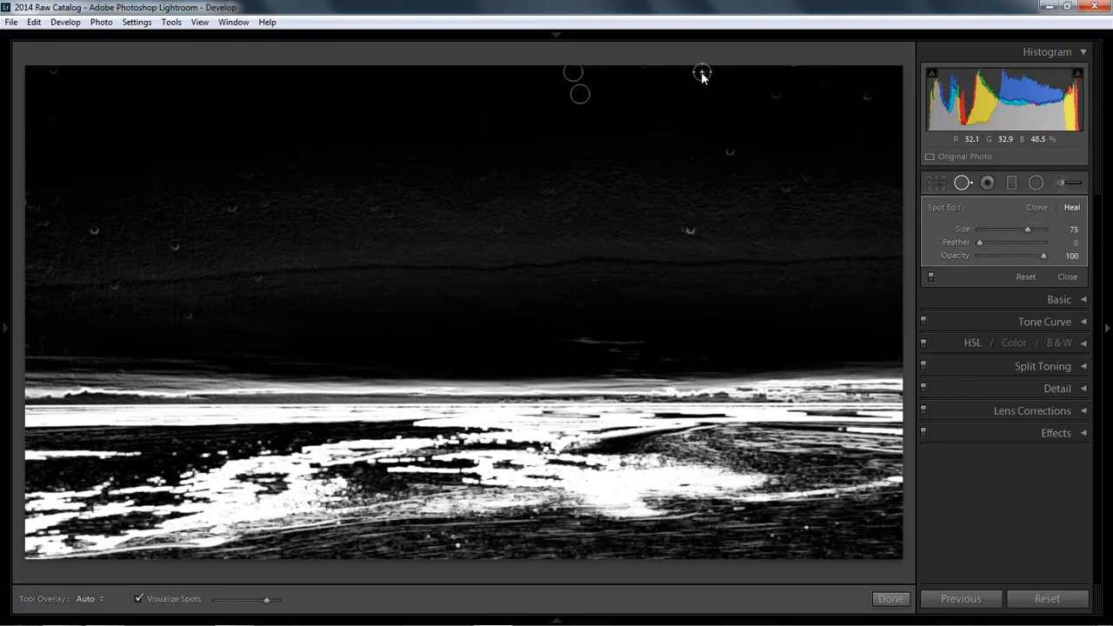
left_click(774, 93)
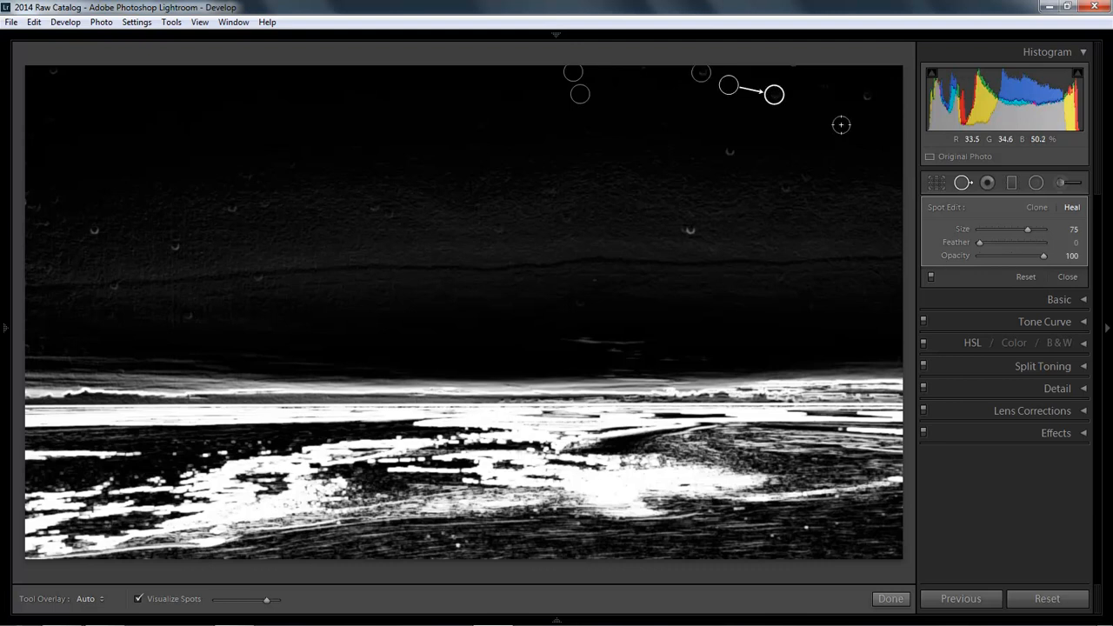
left_click(865, 97)
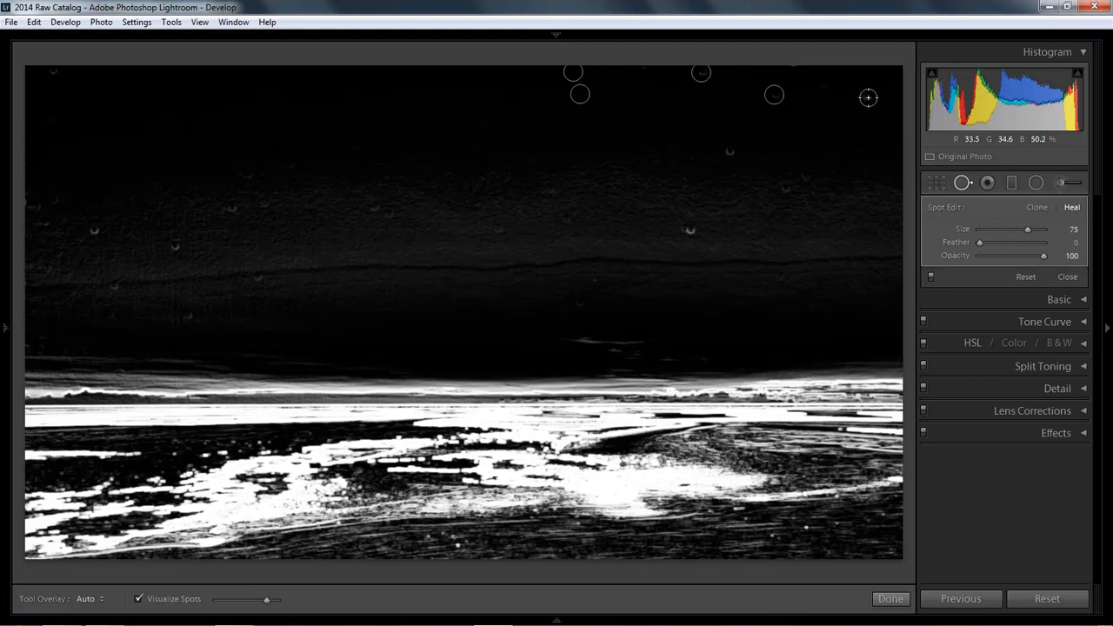
Step: Heal the six dust spots across the middle of the sky, from the right side to just past the centre
left_click(730, 152)
left_click(803, 179)
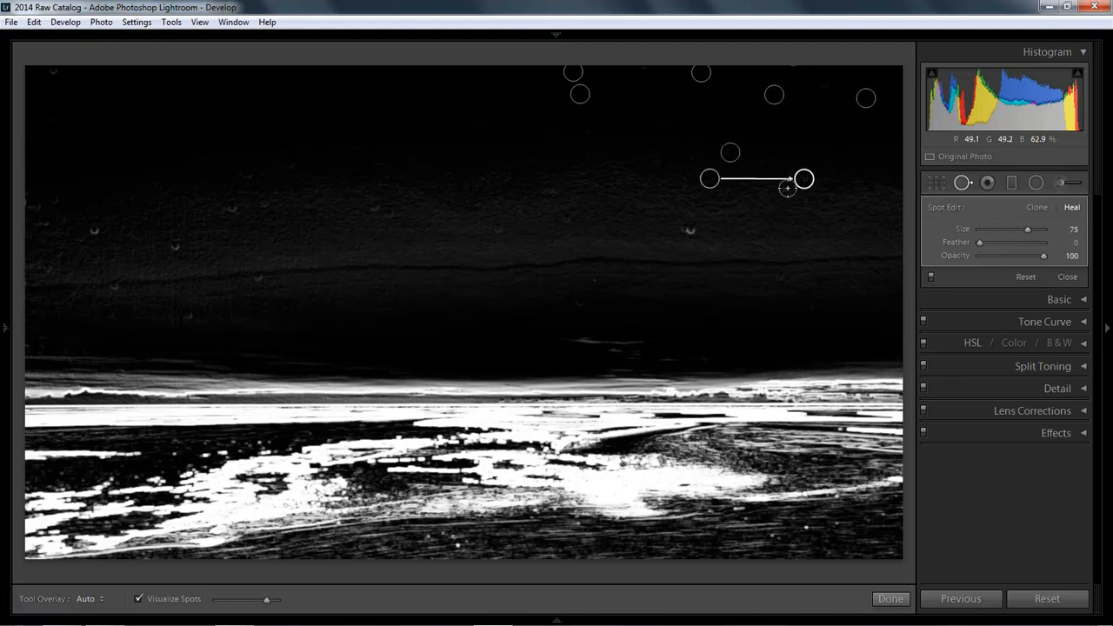
left_click(784, 189)
left_click(689, 231)
left_click(565, 221)
left_click(498, 228)
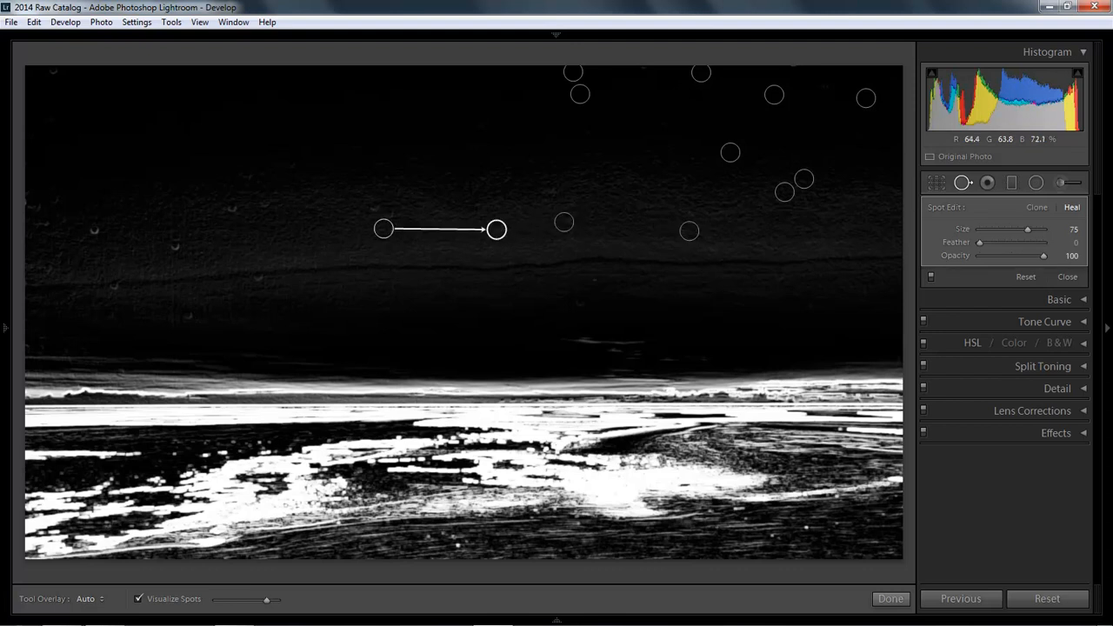
Step: Heal the five dust spots in the left half of the sky at mid height, including the close pair left of centre
left_click(375, 207)
left_click(385, 213)
left_click(265, 205)
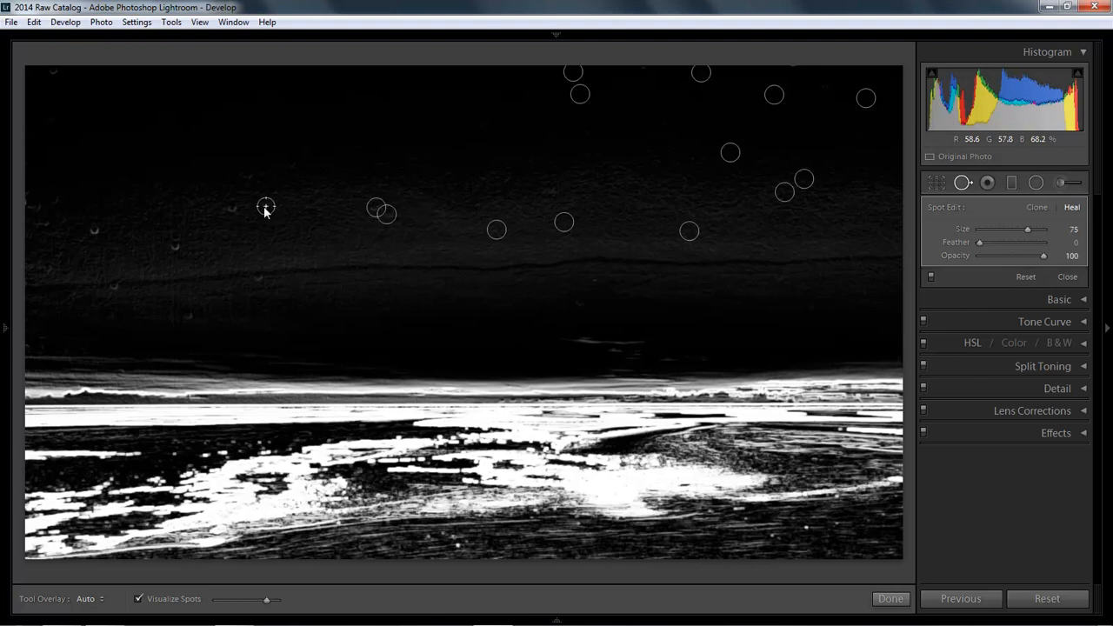
left_click(249, 177)
left_click(230, 208)
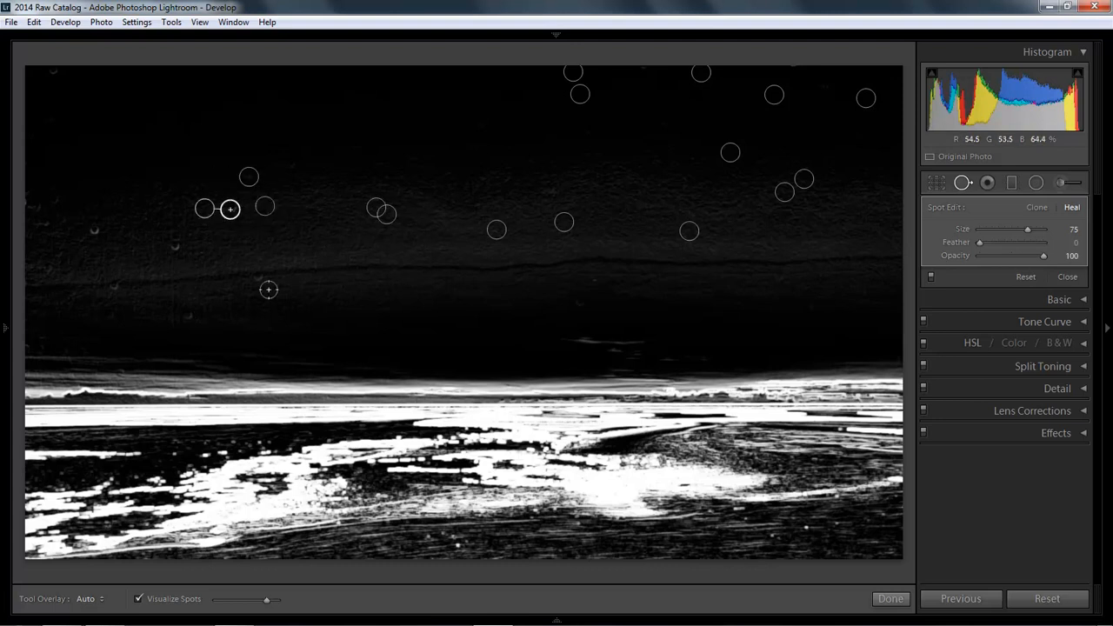
Step: Heal the five dust spots in the lower left part of the sky above the horizon
left_click(261, 277)
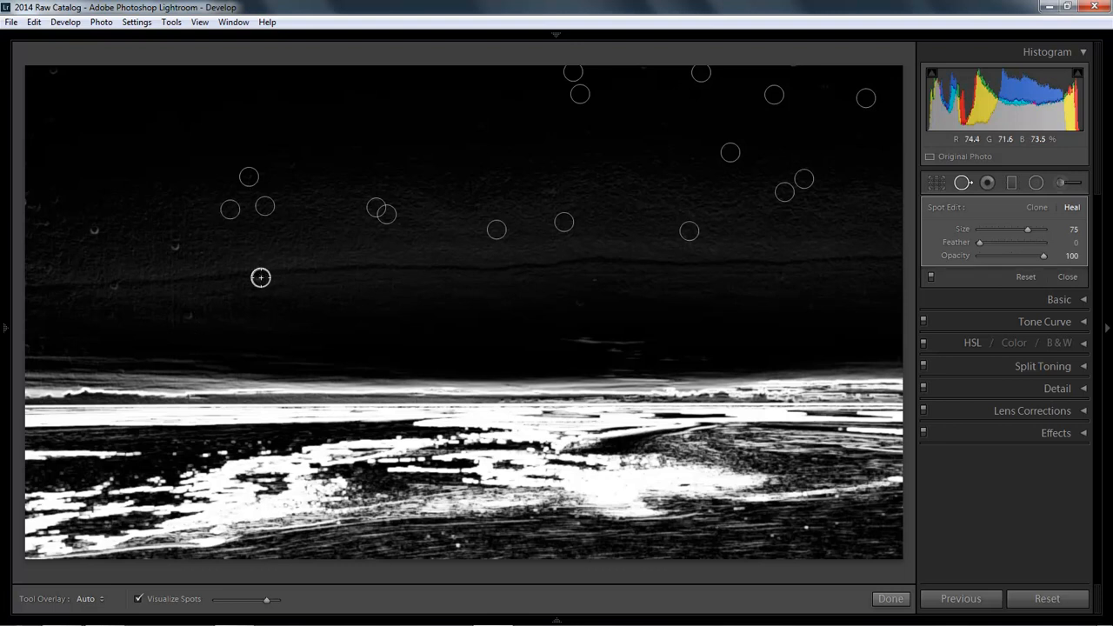
left_click(186, 316)
left_click(176, 247)
left_click(113, 287)
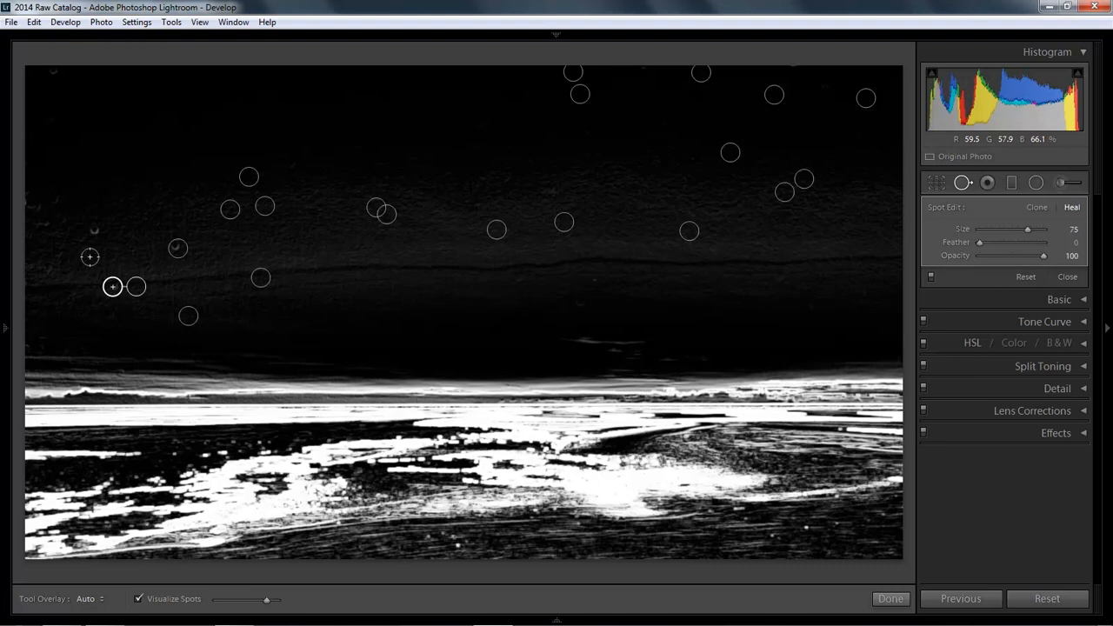
left_click(94, 231)
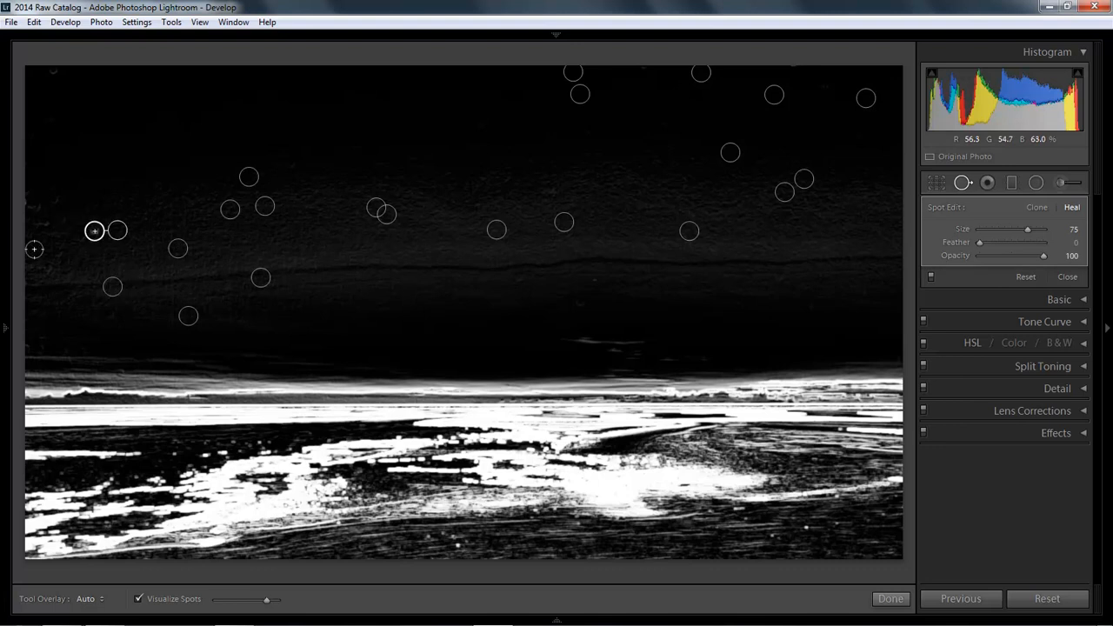
Step: Heal the five dust spots near the sky's left edge, including its upper corner, and one spot just right of centre above the horizon
left_click(53, 200)
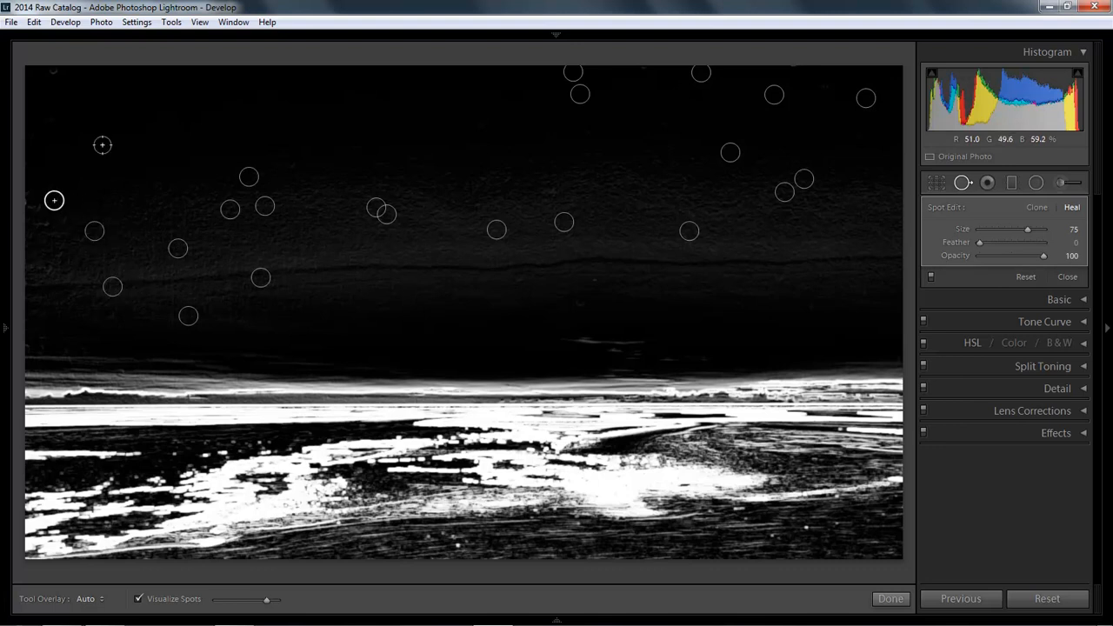
left_click(54, 73)
left_click(44, 225)
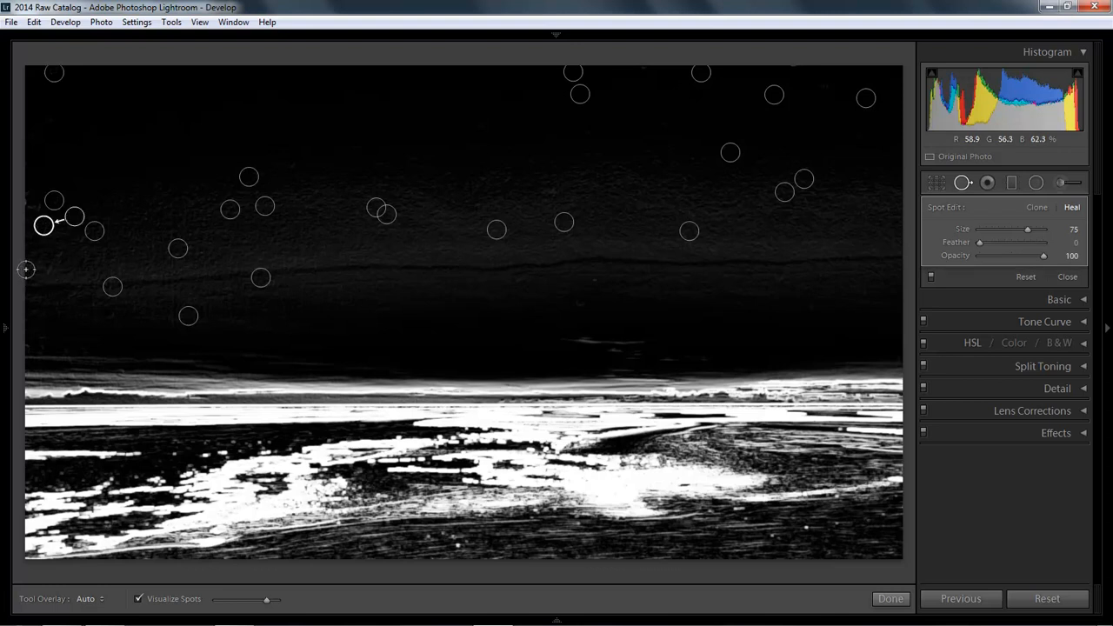
left_click(33, 268)
left_click(28, 206)
left_click(594, 283)
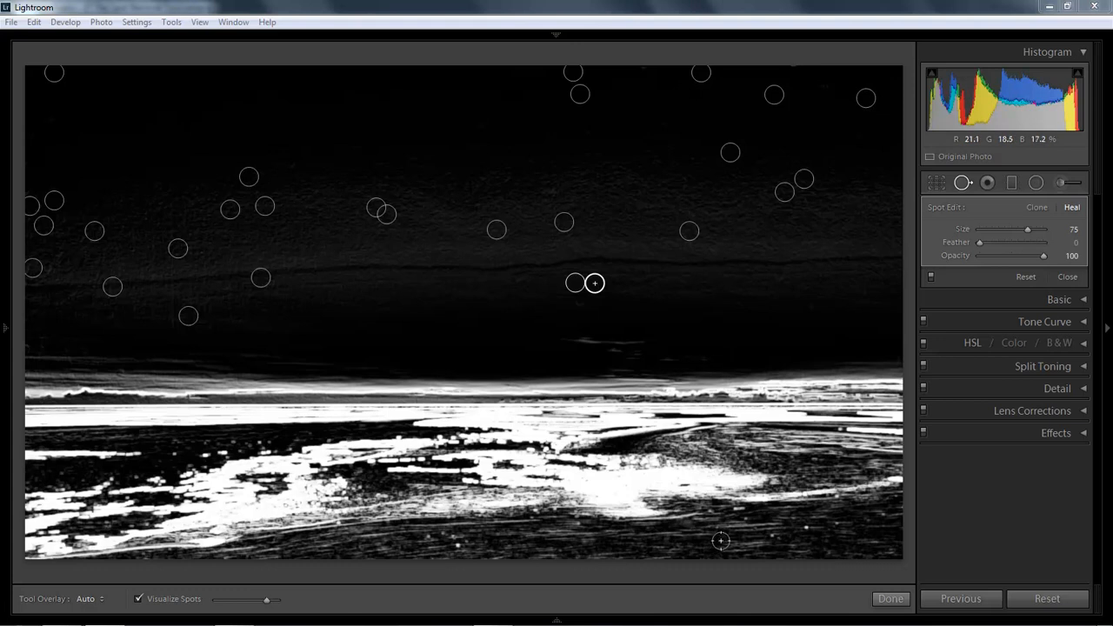
Step: Heal three specks in the foreground's lower right, reducing the brush size to 45 after the first, heal two left of centre, and finish spot removal
left_click(803, 530)
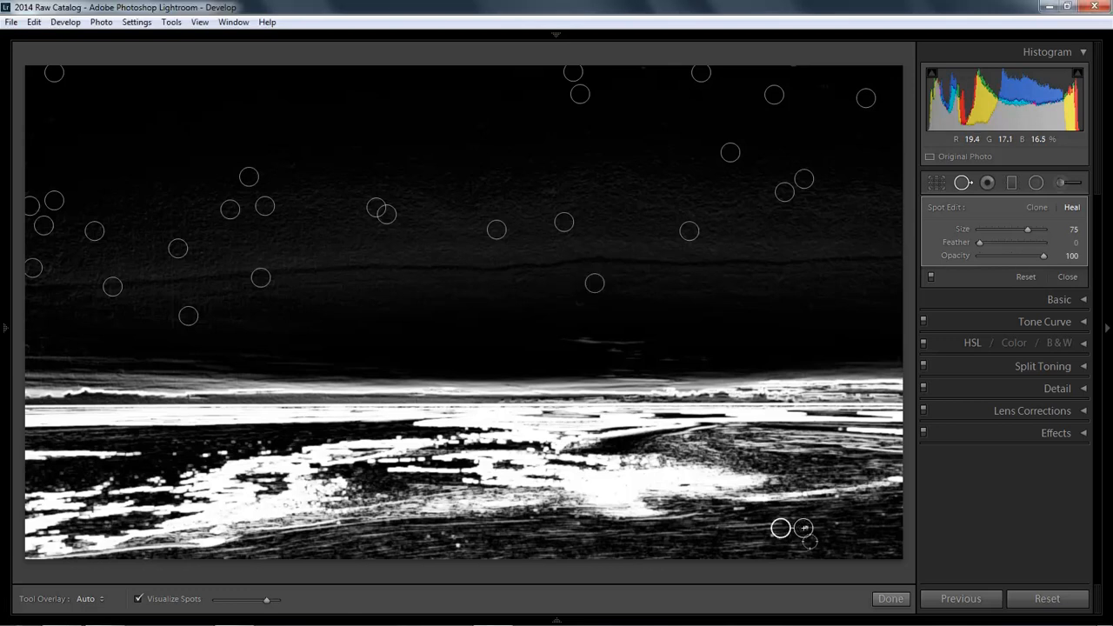
left_click(836, 497)
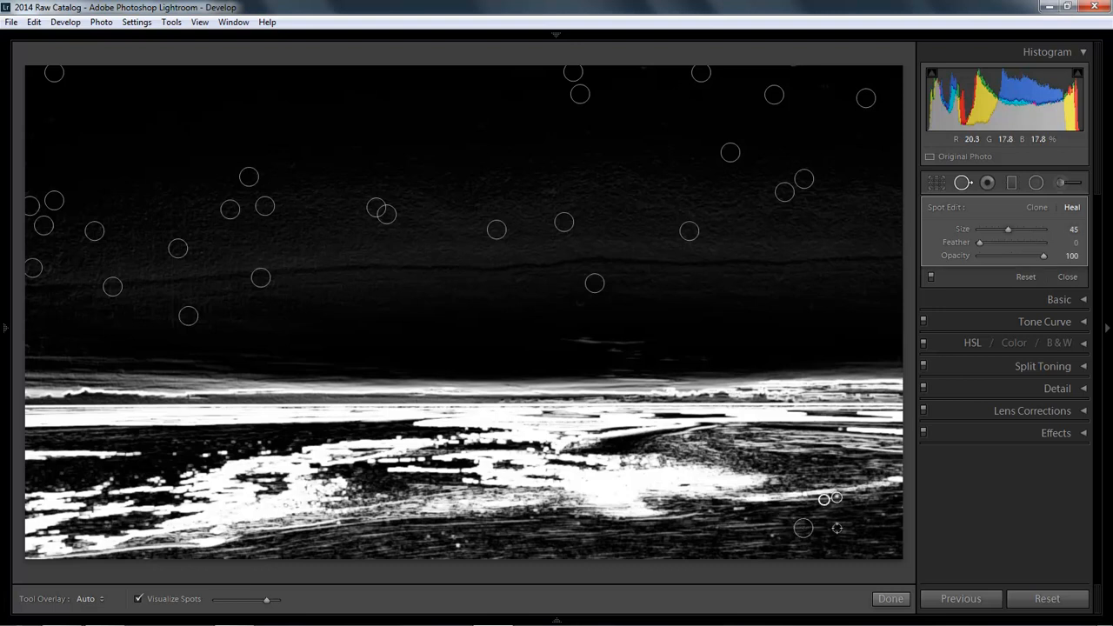
left_click(836, 524)
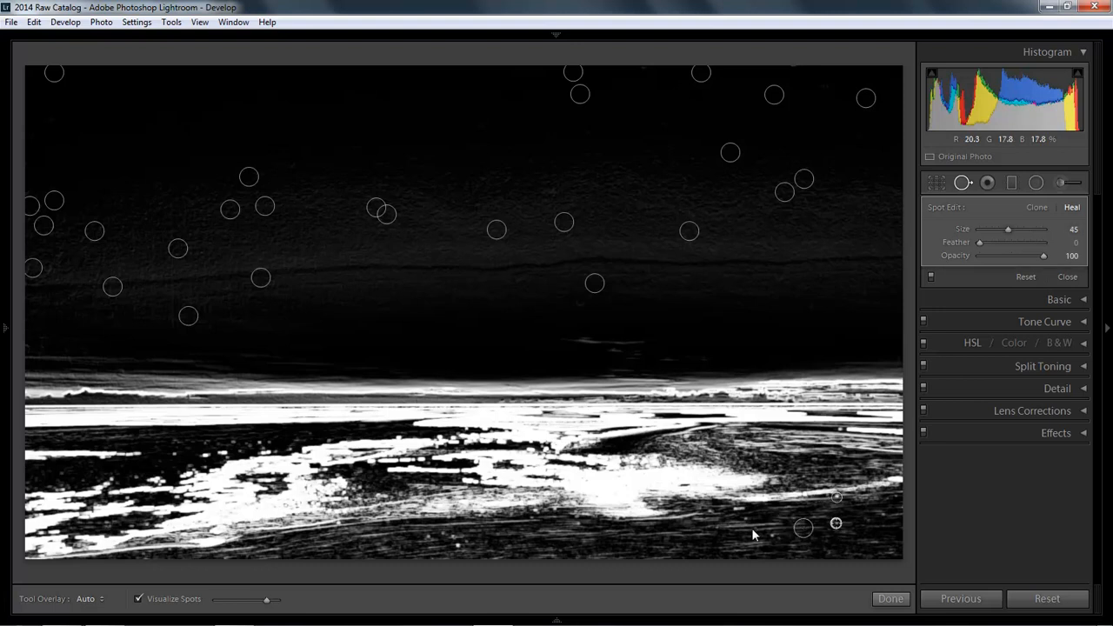
left_click(456, 545)
left_click(417, 530)
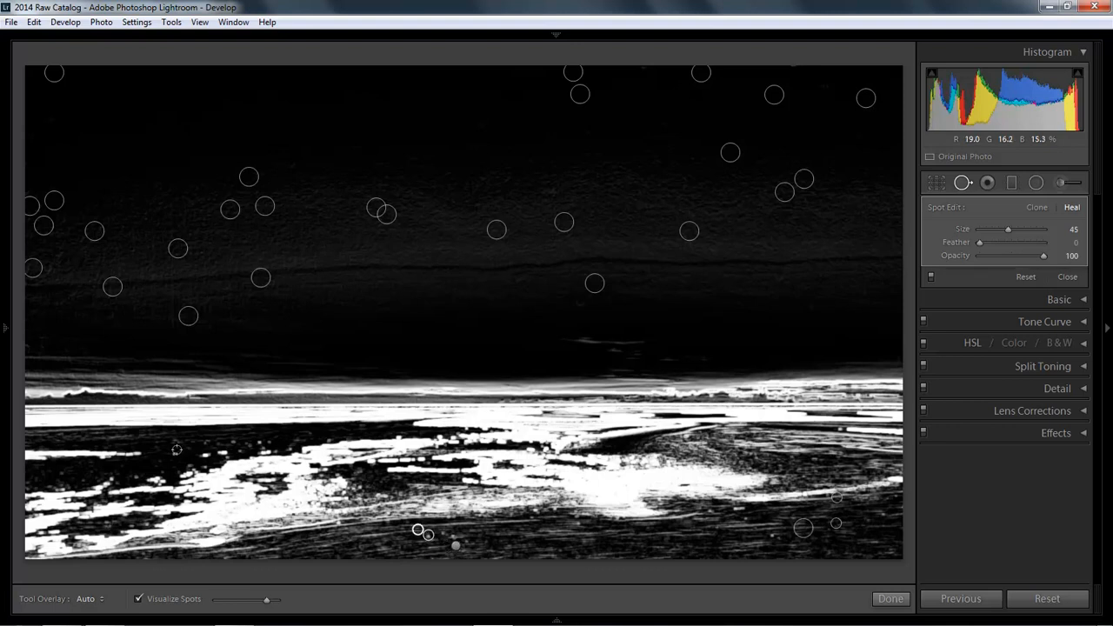
left_click(888, 599)
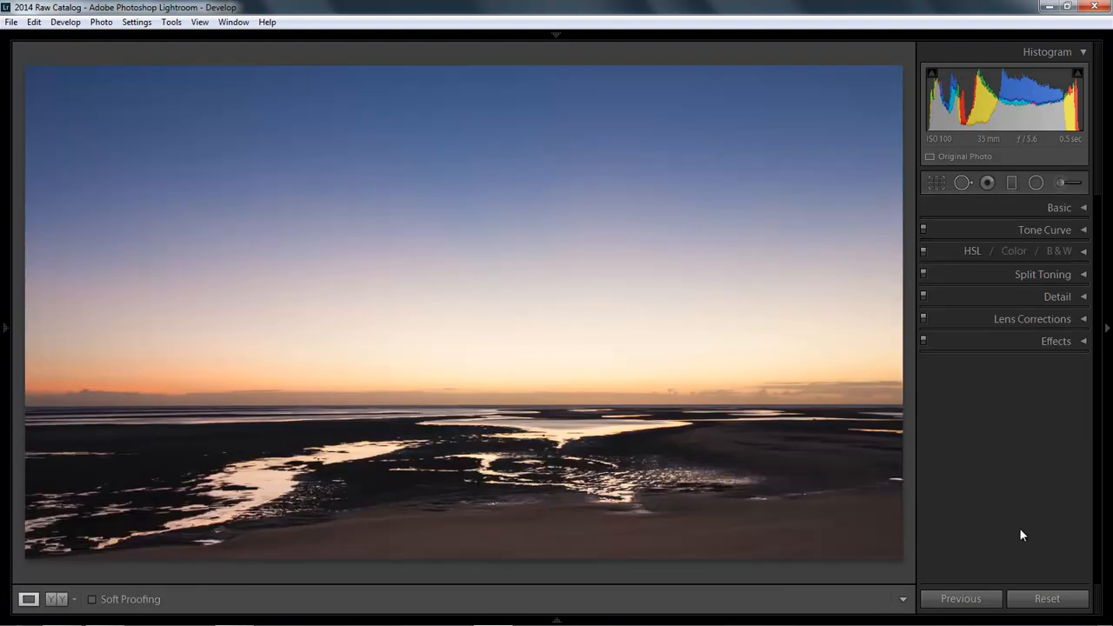